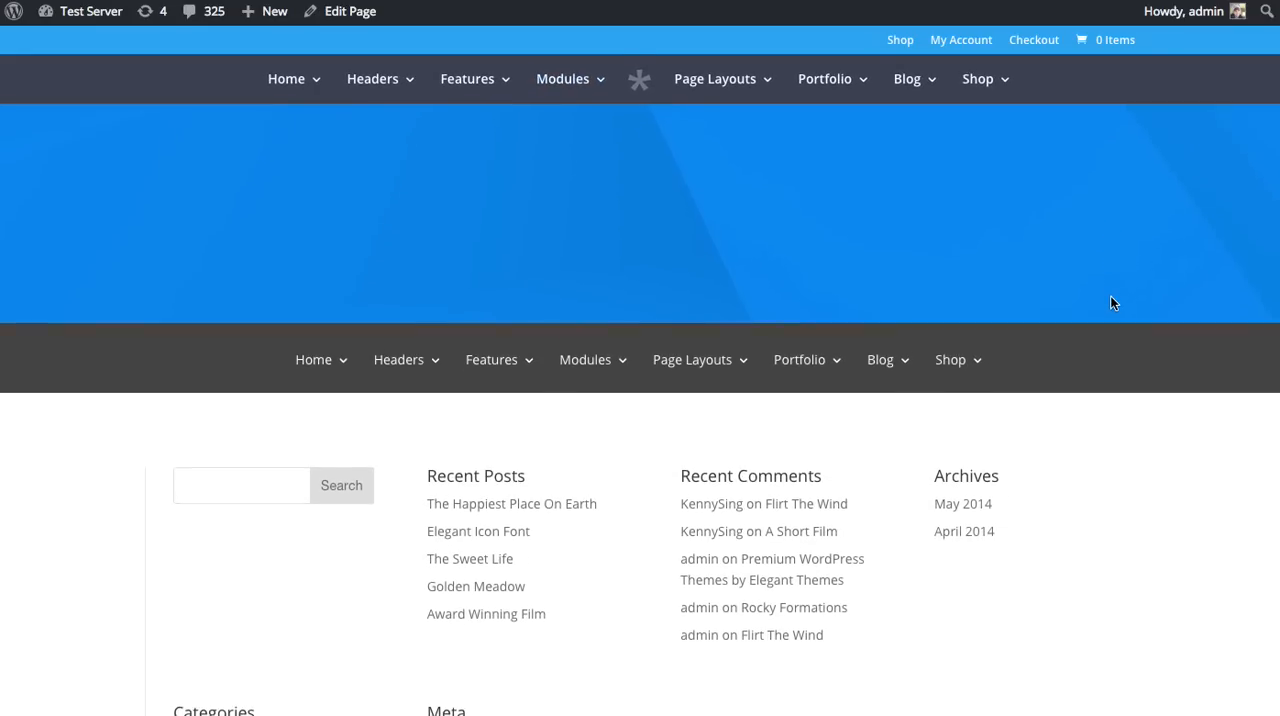
# Step: Look over the Divi 2.0 landing page from its heading down to the three feature blurbs
pyautogui.moveTo(423, 363)
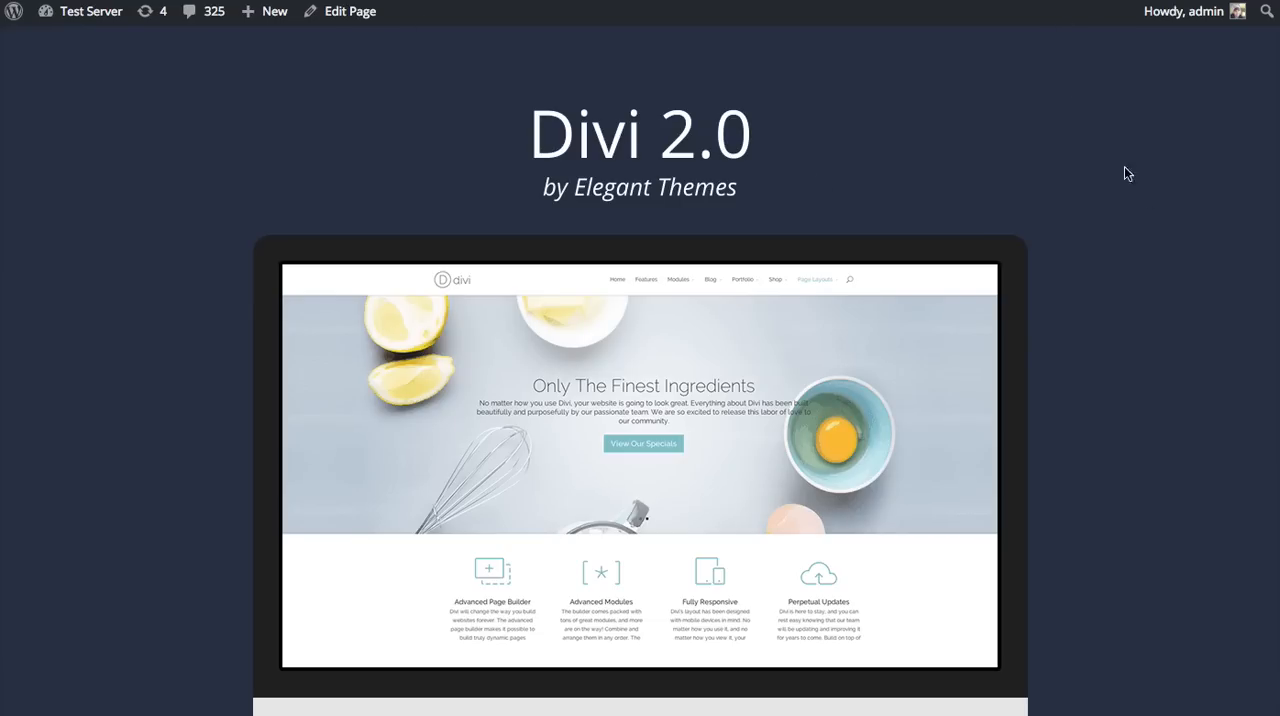
pyautogui.scroll(-5, 1027, 125)
pyautogui.scroll(5, 1029, 121)
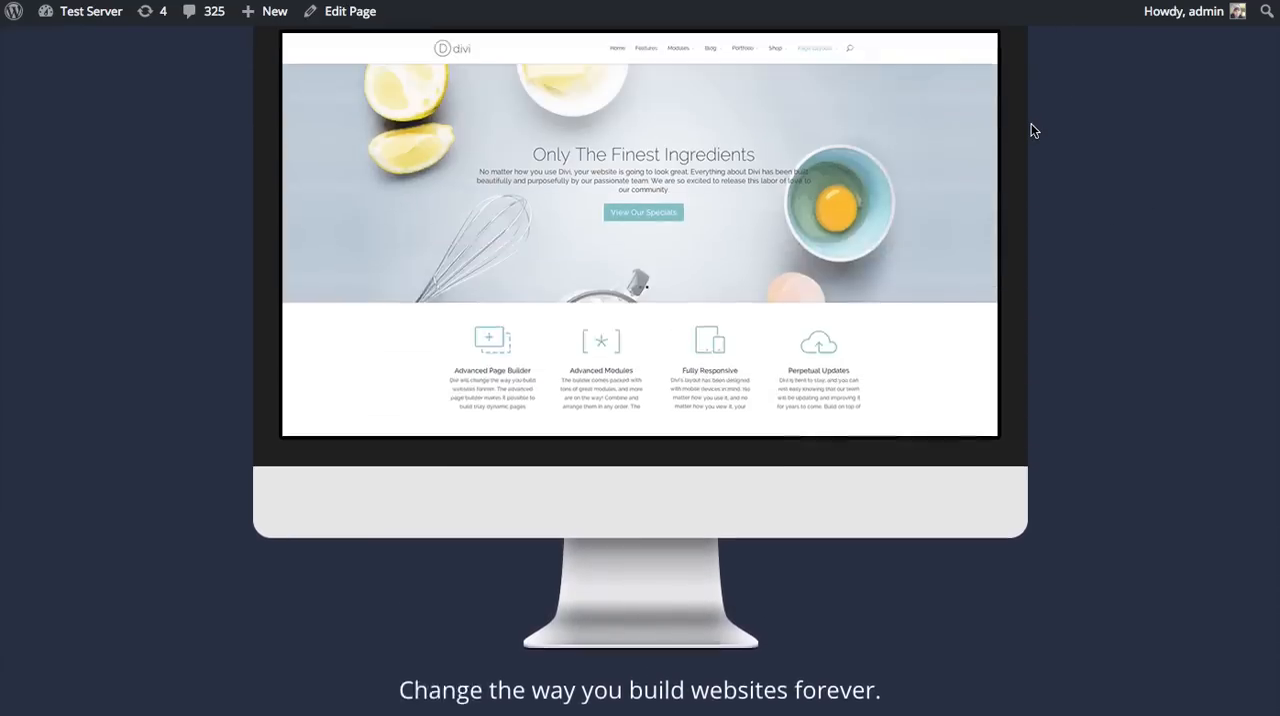
pyautogui.scroll(-8, 1020, 153)
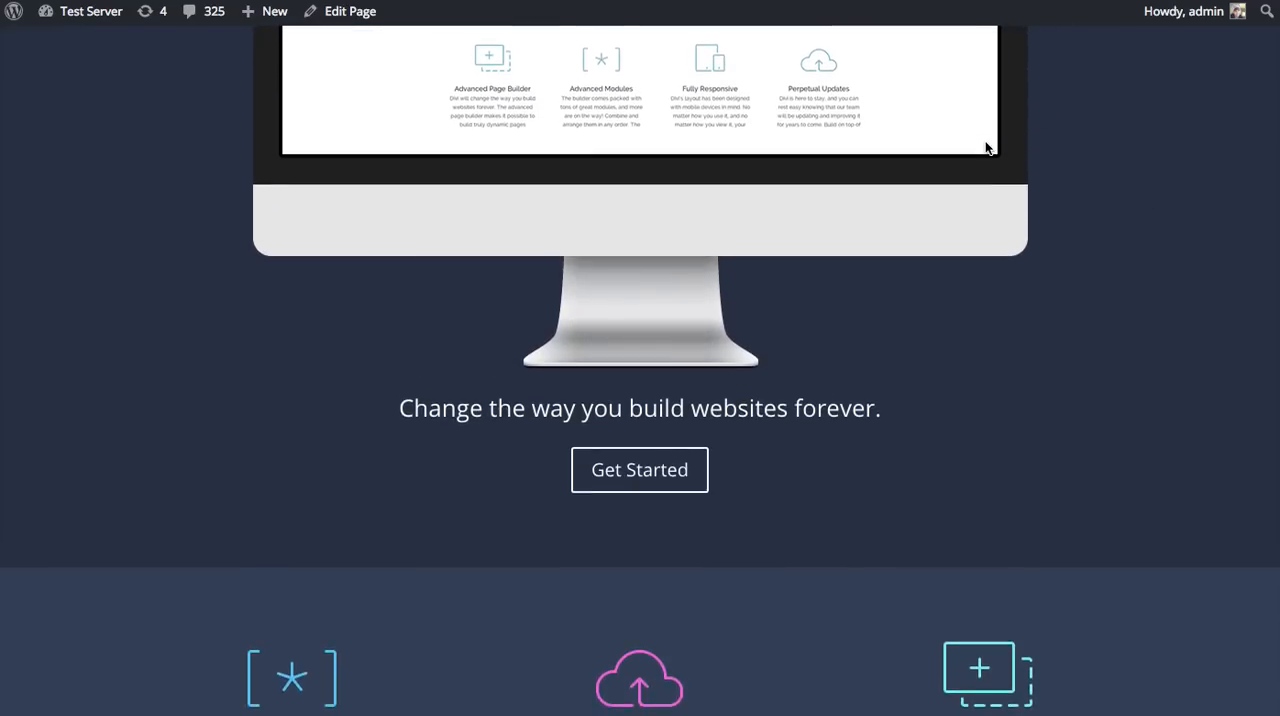
pyautogui.scroll(-1, 992, 146)
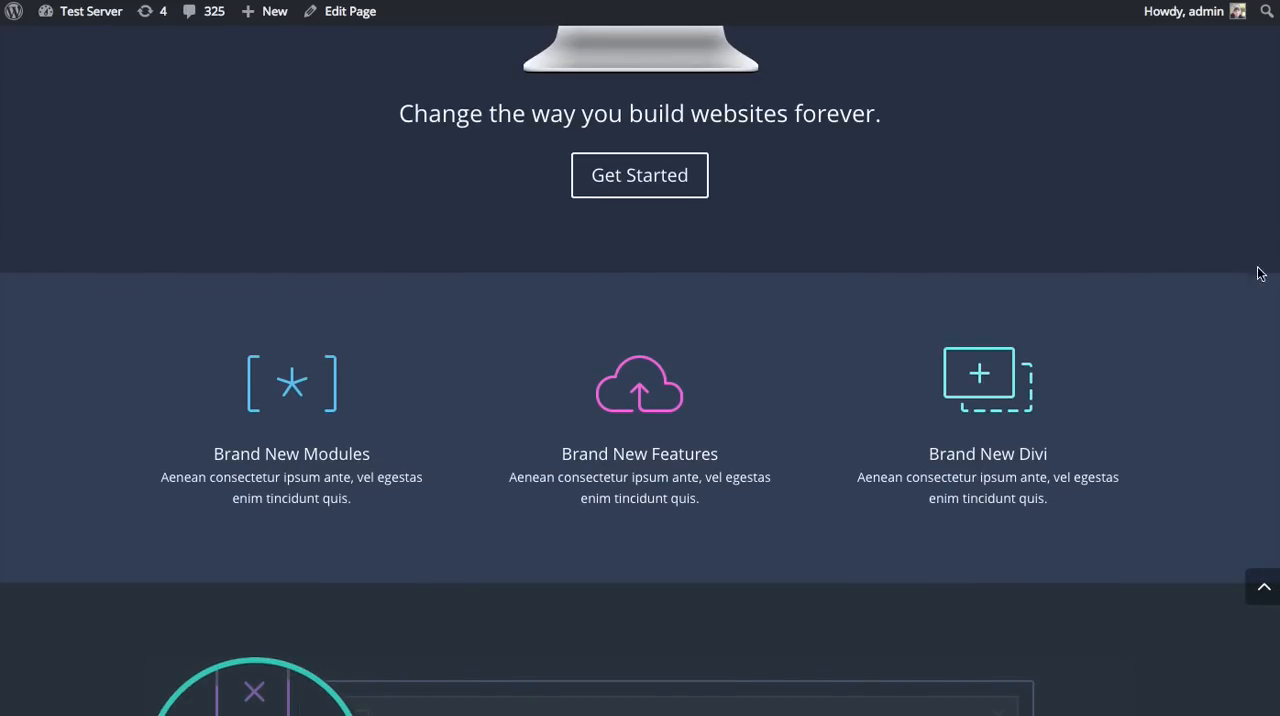
pyautogui.scroll(10, 1100, 284)
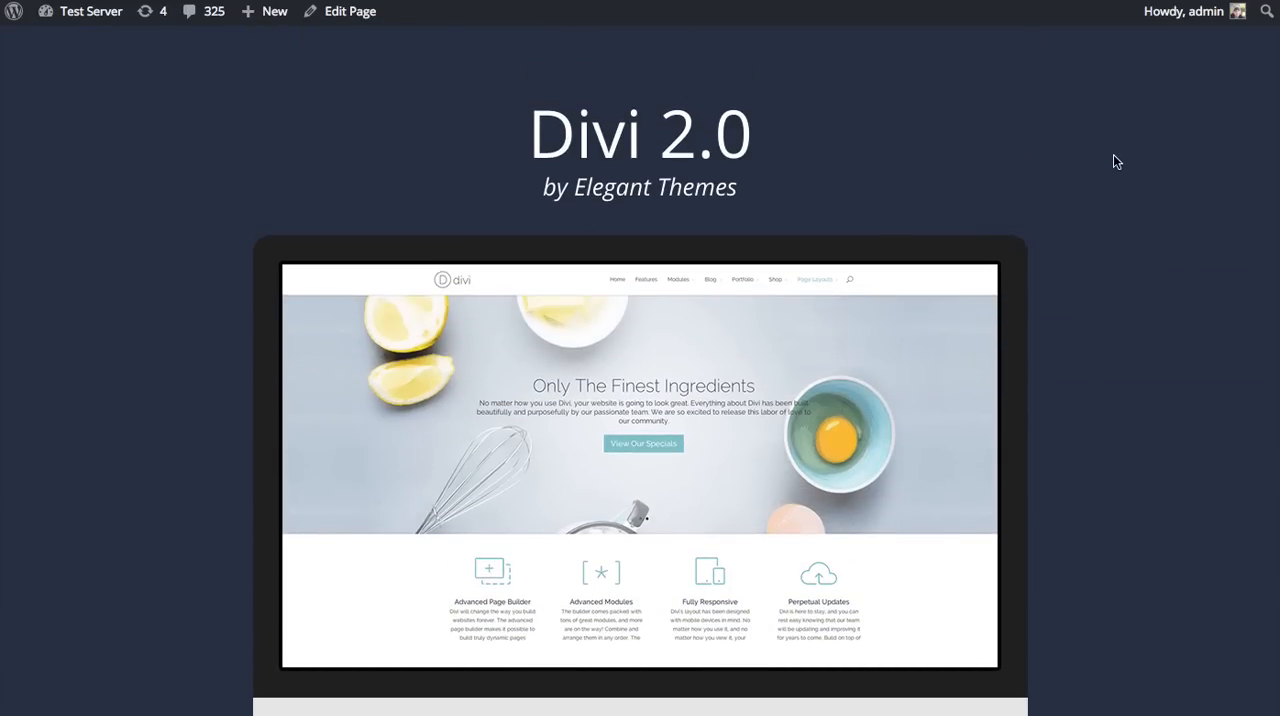
pyautogui.scroll(-8, 1112, 156)
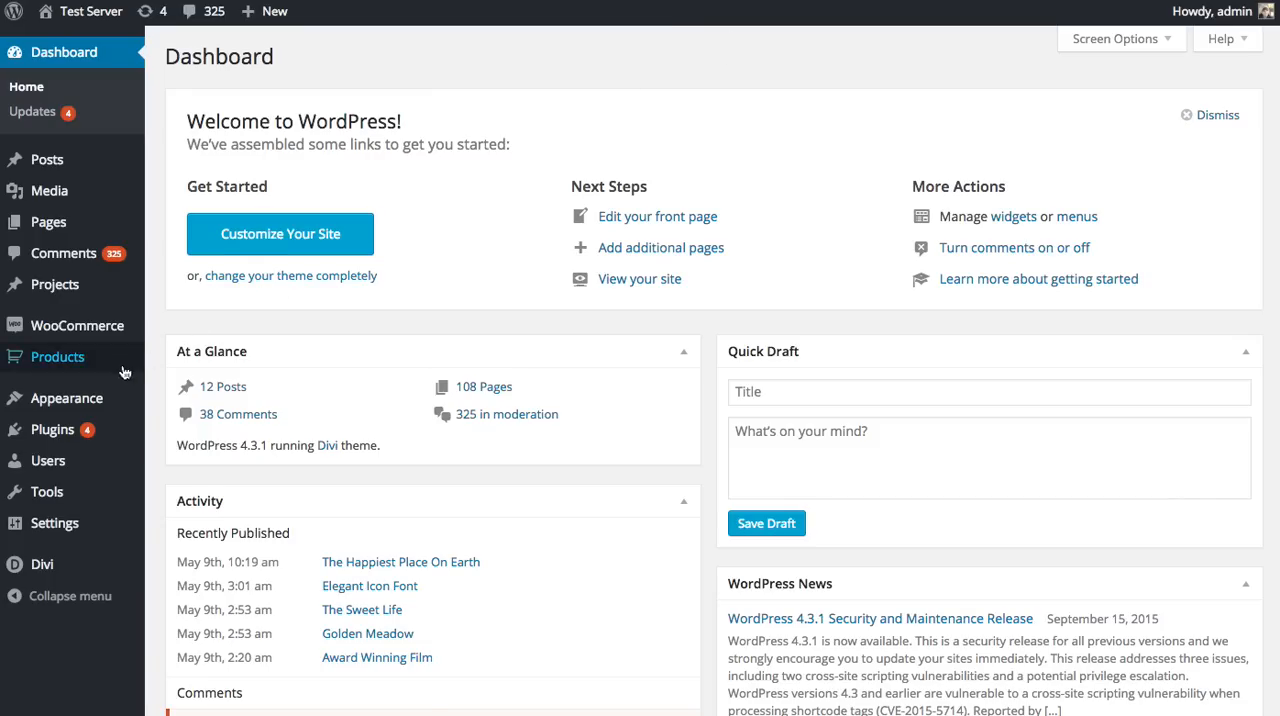
# Step: Create a new site navigation menu named "New Menu" in the WordPress dashboard
pyautogui.moveTo(110, 398)
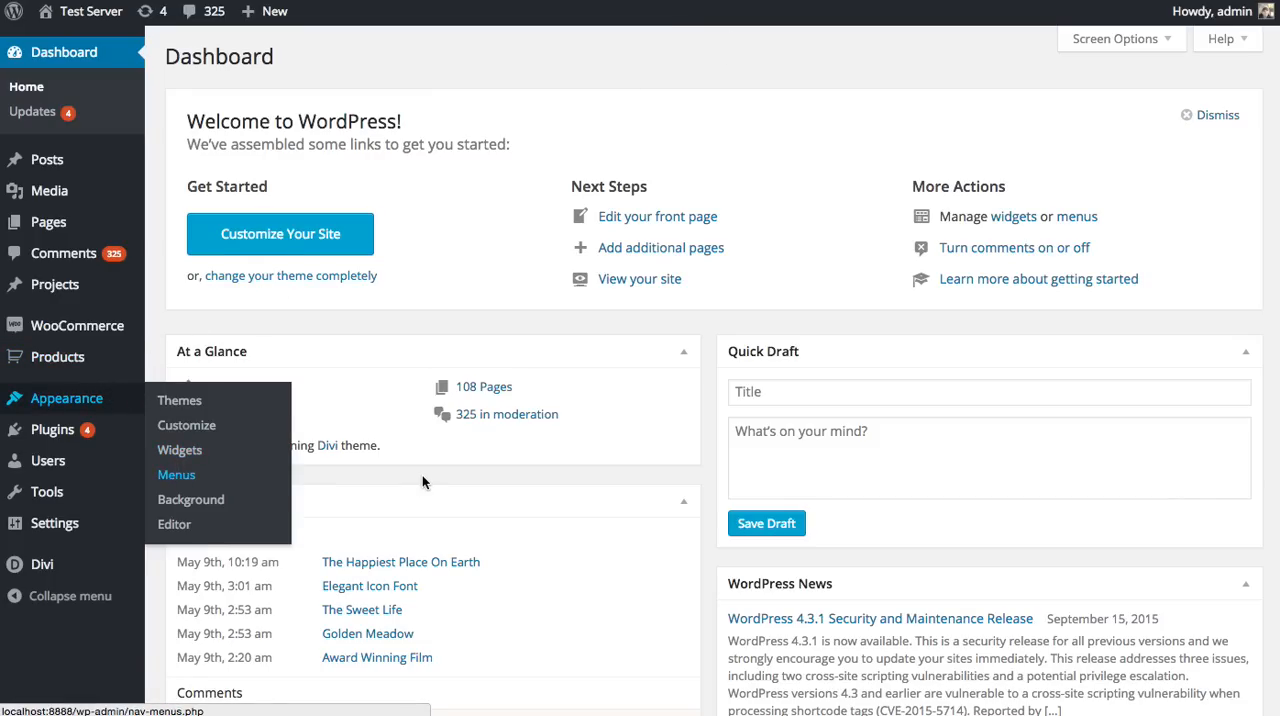
pyautogui.click(176, 476)
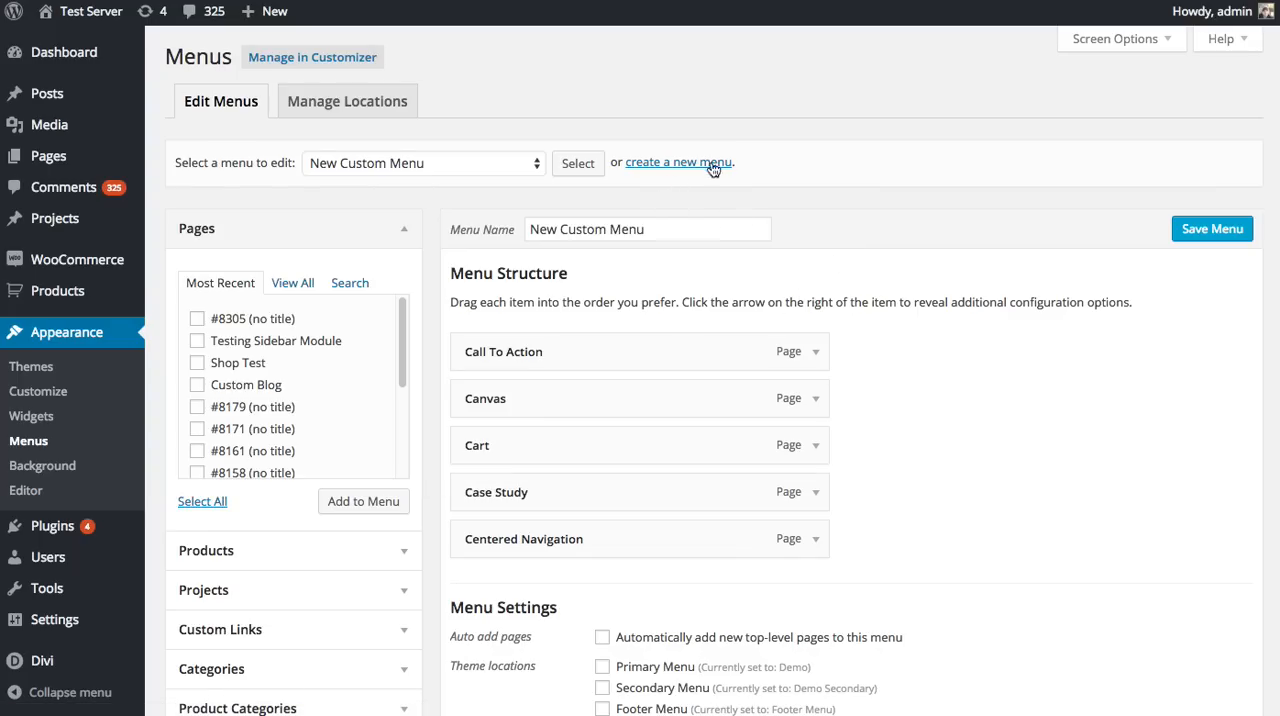
pyautogui.click(684, 166)
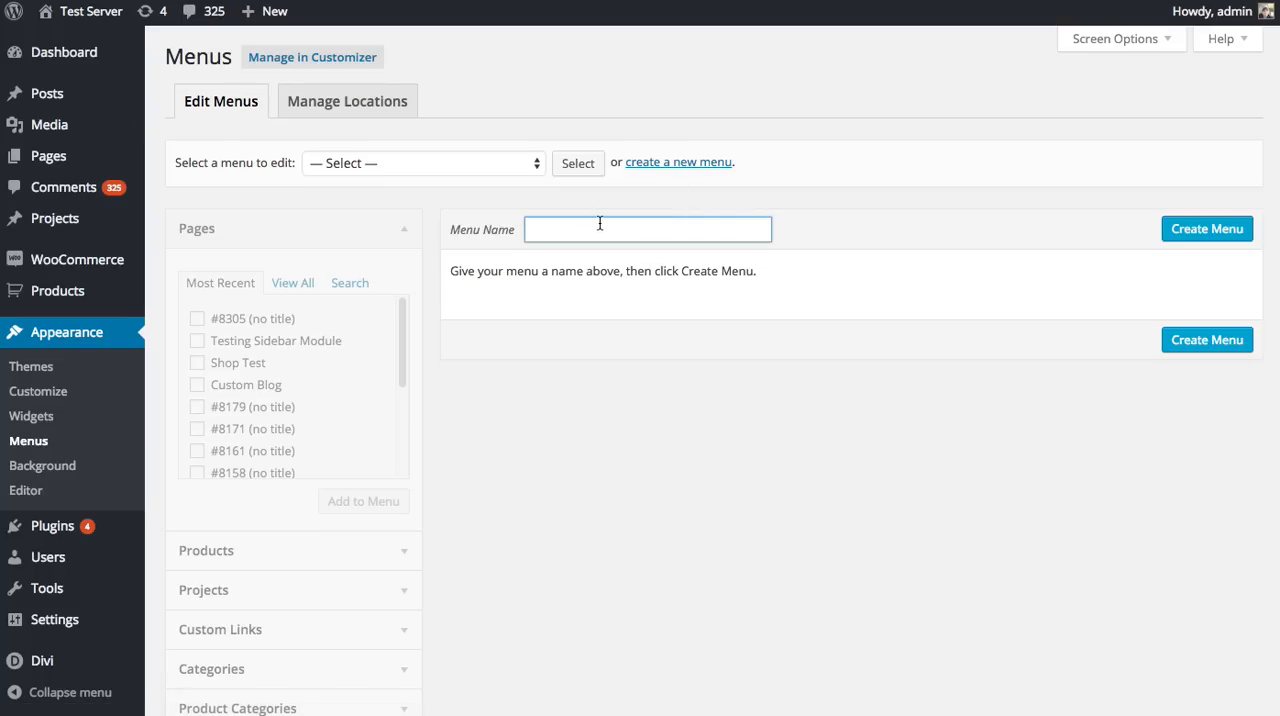
pyautogui.write('New ')
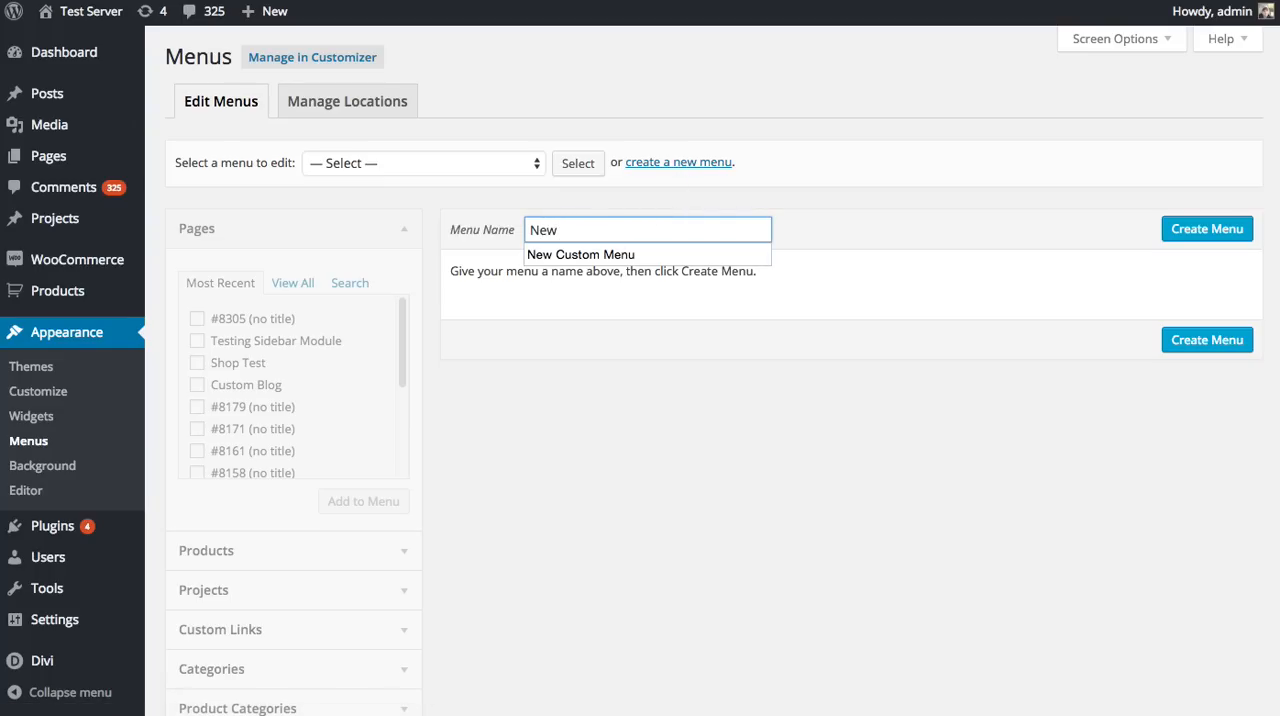
pyautogui.write('Menu')
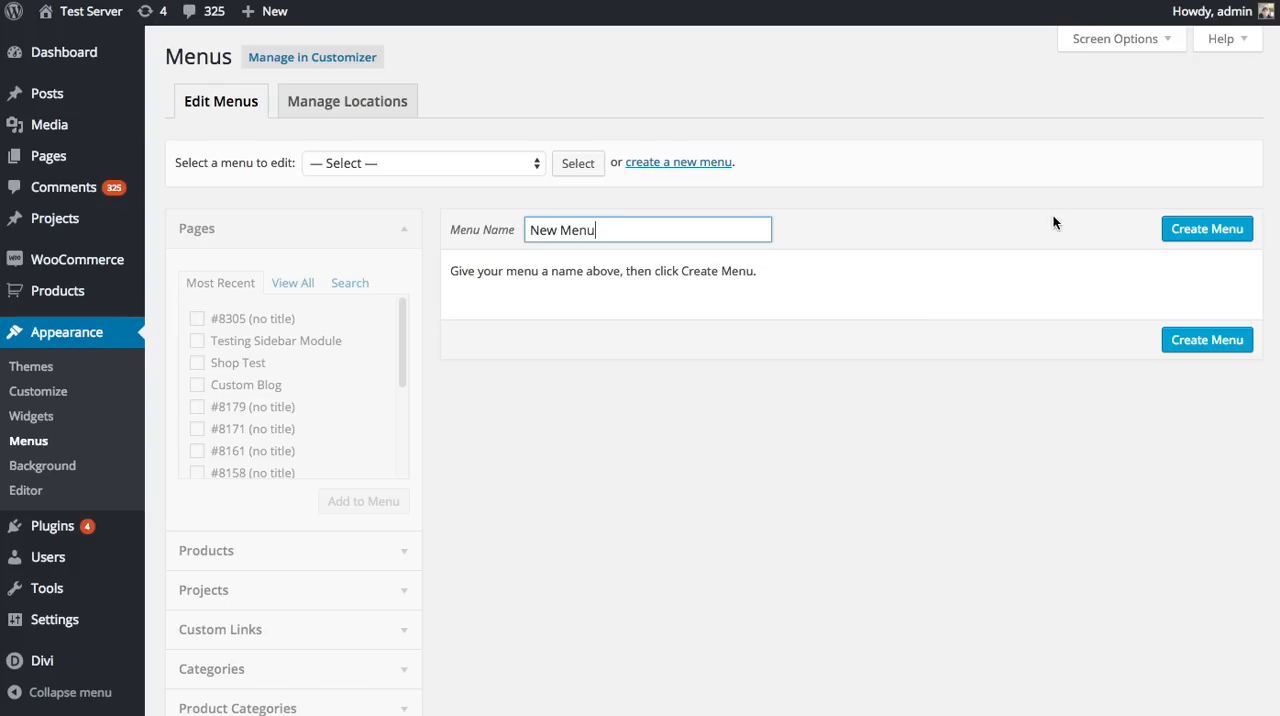
pyautogui.click(1200, 232)
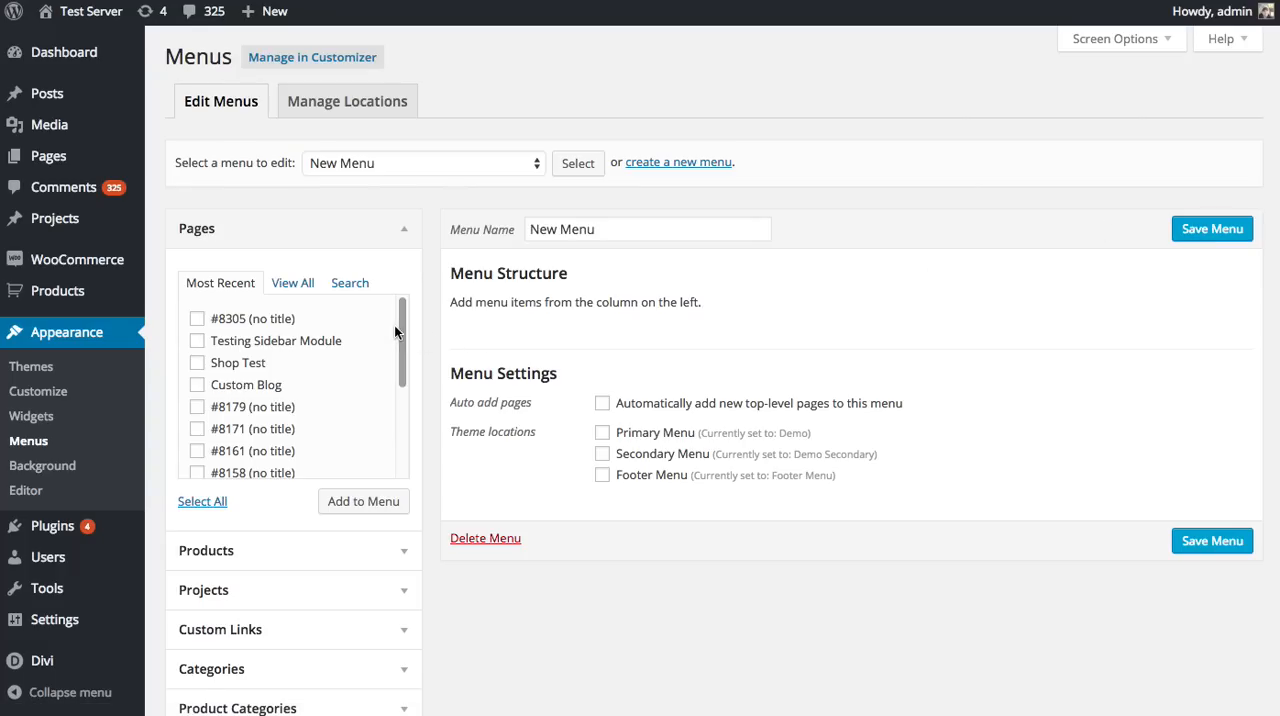
# Step: Add the pages About Me, About Us, Accordion, Blog, Canvas and Cart to the new menu
pyautogui.scroll(-1, 401, 326)
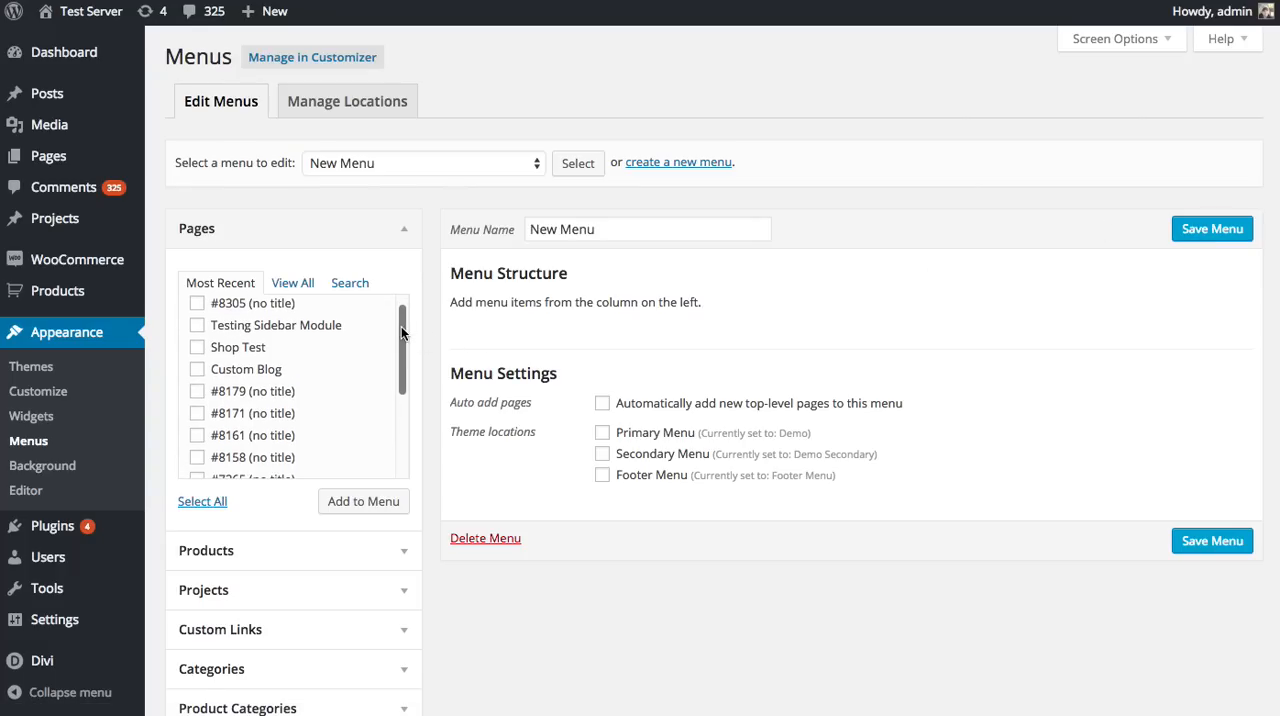
pyautogui.scroll(-3, 401, 326)
pyautogui.click(293, 283)
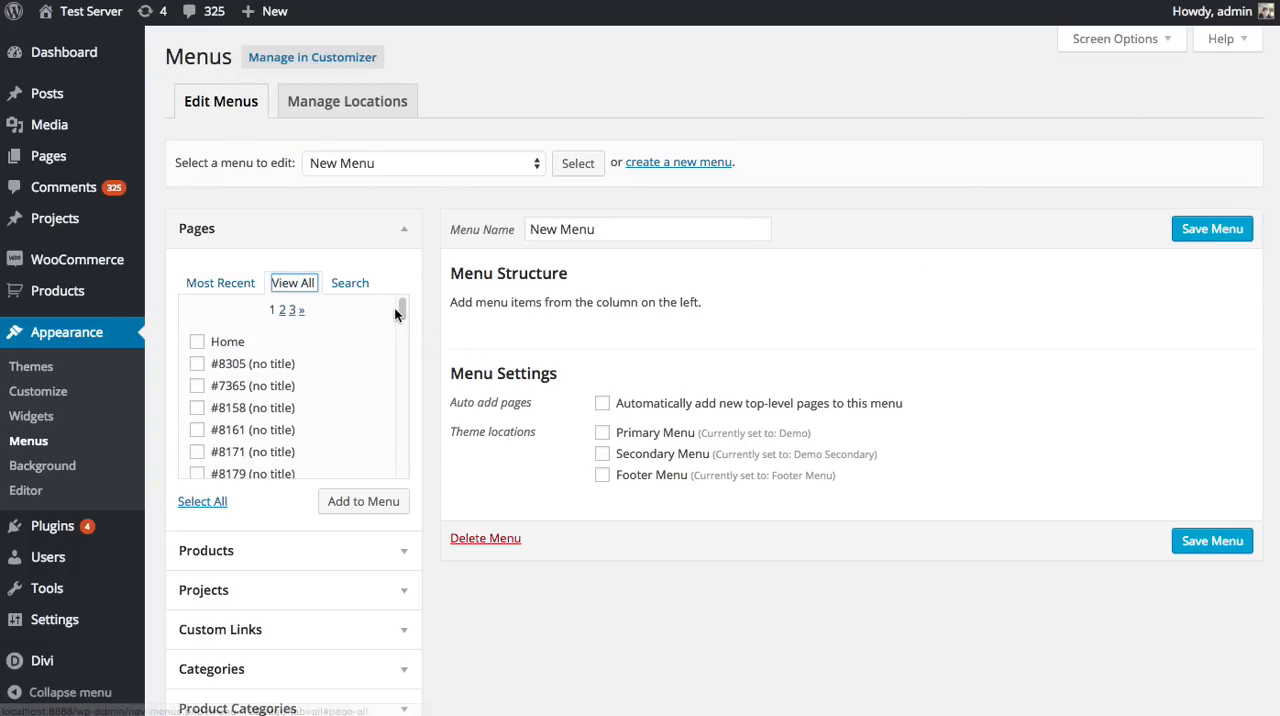
pyautogui.moveTo(402, 312); pyautogui.dragTo(404, 341)
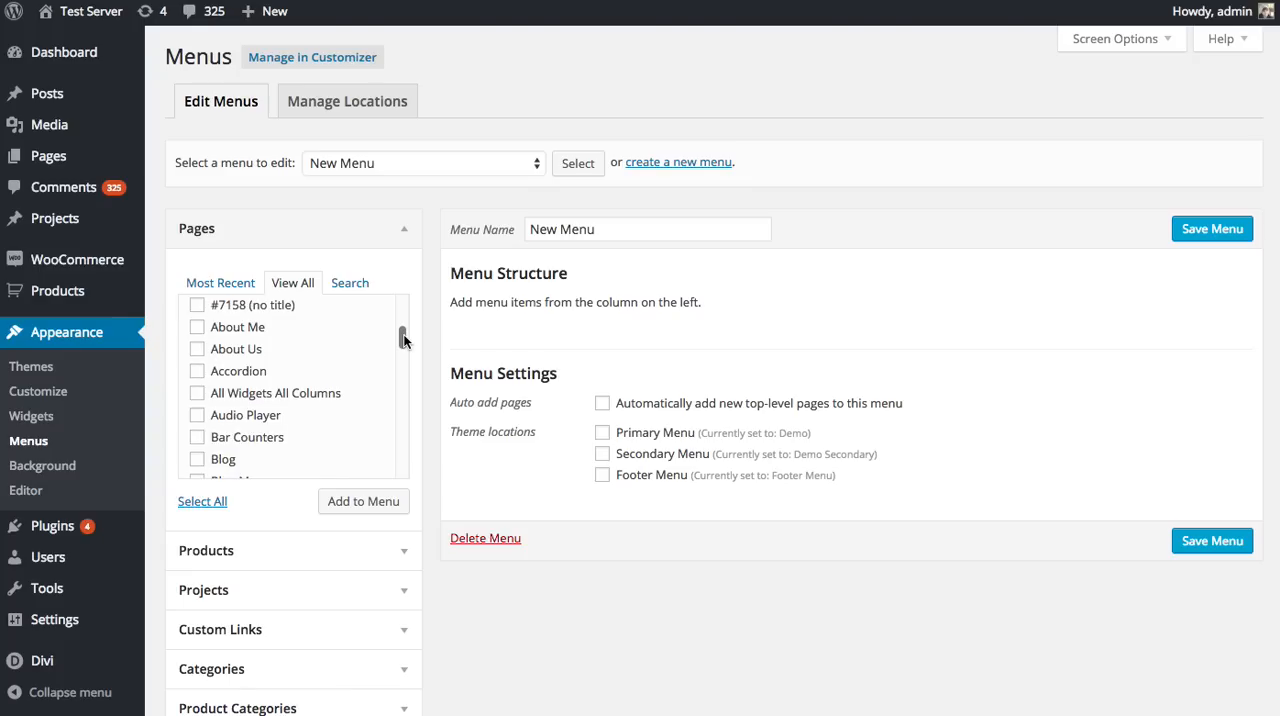
pyautogui.click(197, 349)
pyautogui.click(197, 371)
pyautogui.click(197, 459)
pyautogui.scroll(-6, 240, 425)
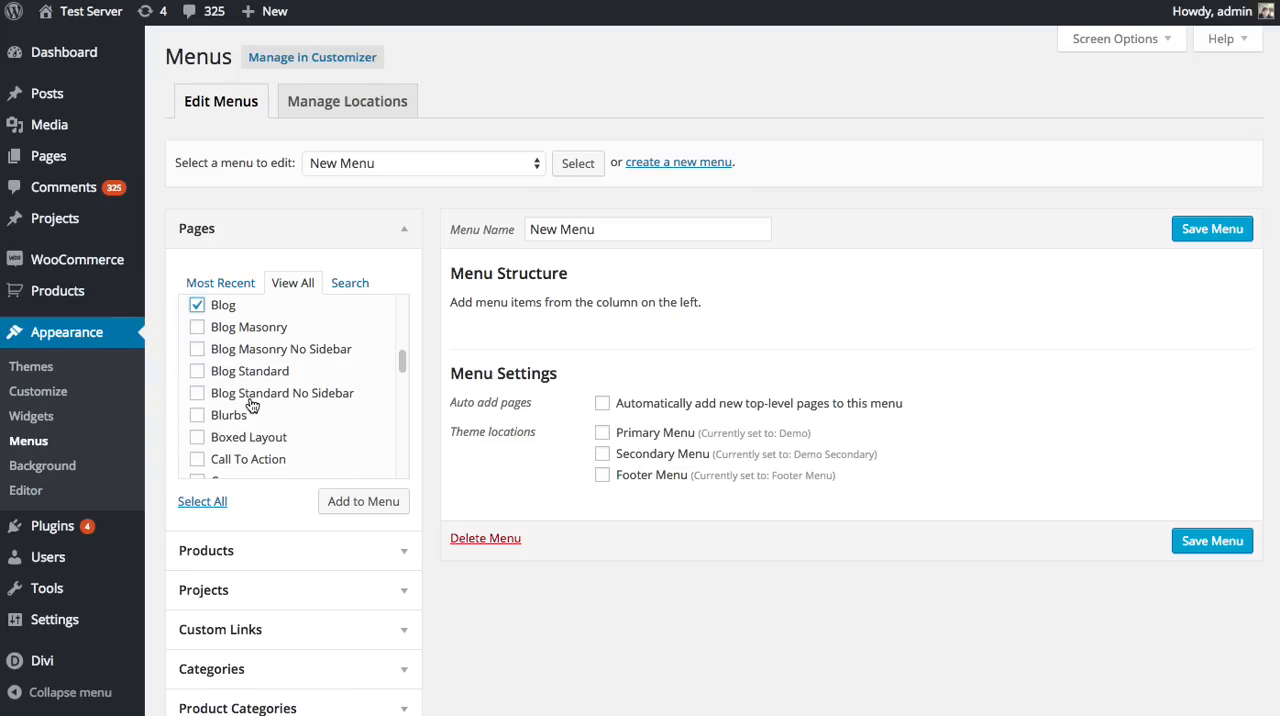
pyautogui.click(197, 367)
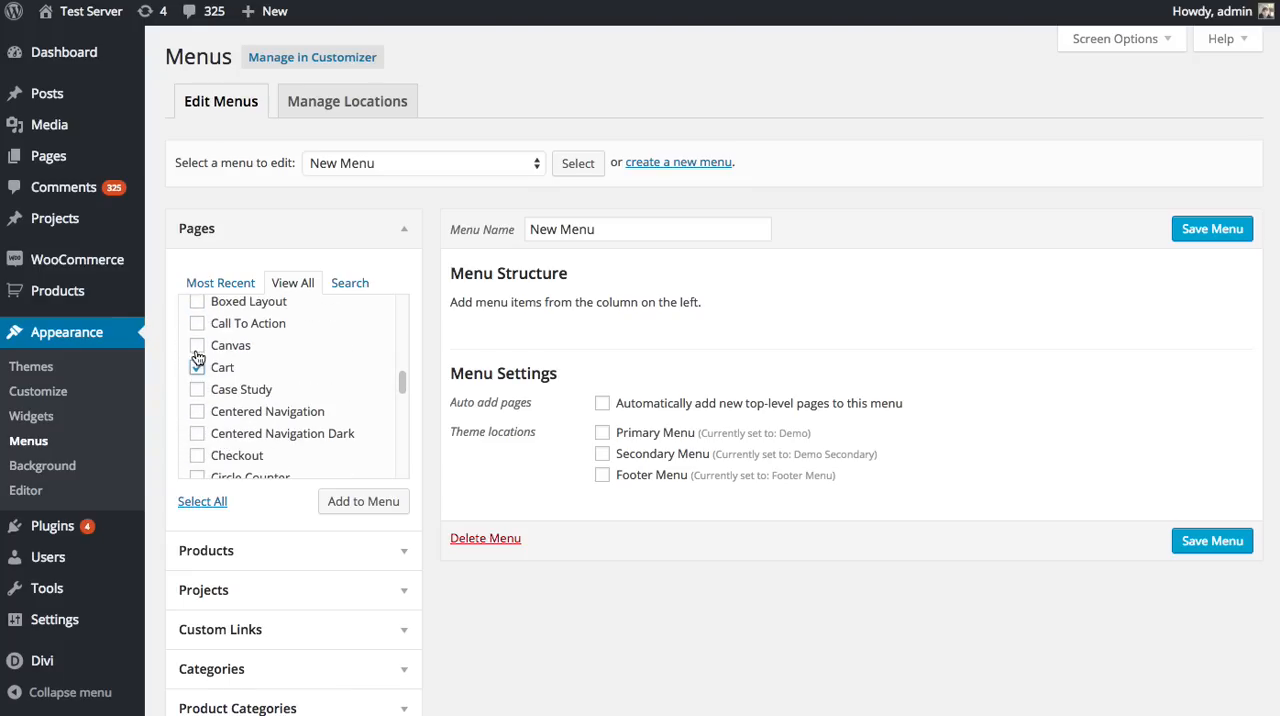
pyautogui.click(197, 345)
pyautogui.click(362, 501)
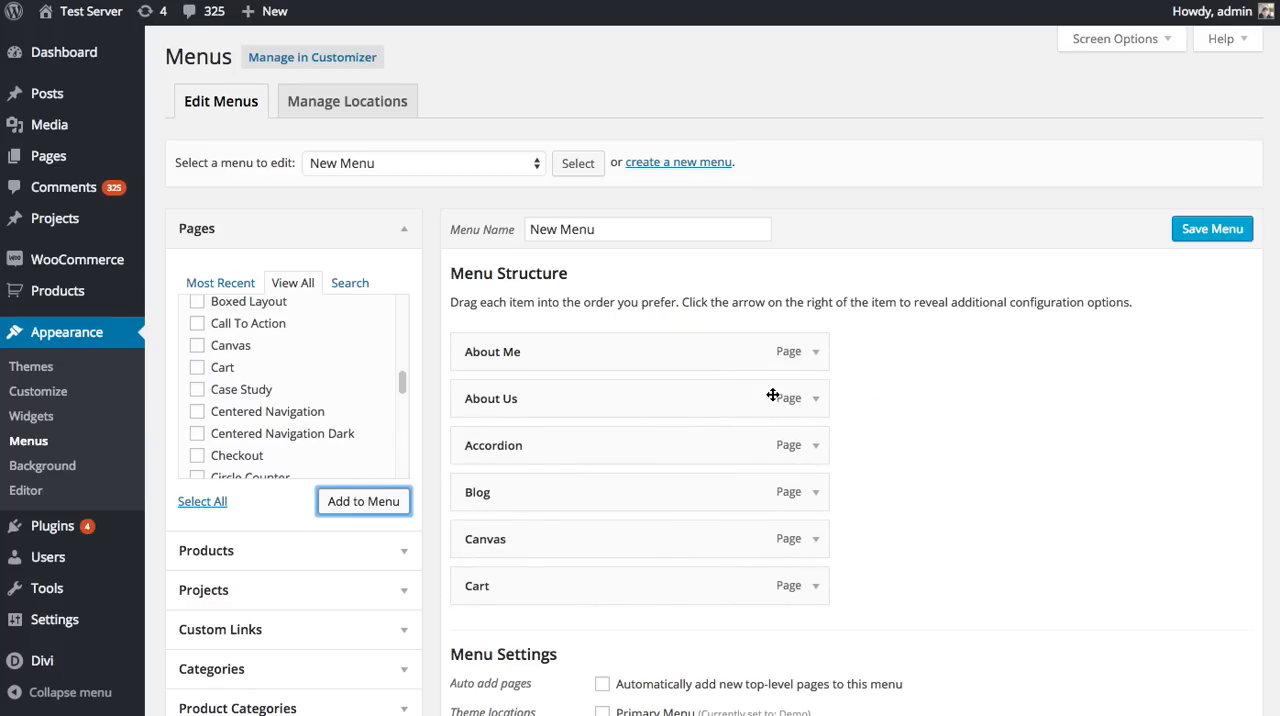
# Step: Reorder the menu so Accordion follows Canvas and Cart sits directly below About Me
pyautogui.moveTo(586, 428); pyautogui.dragTo(540, 540)
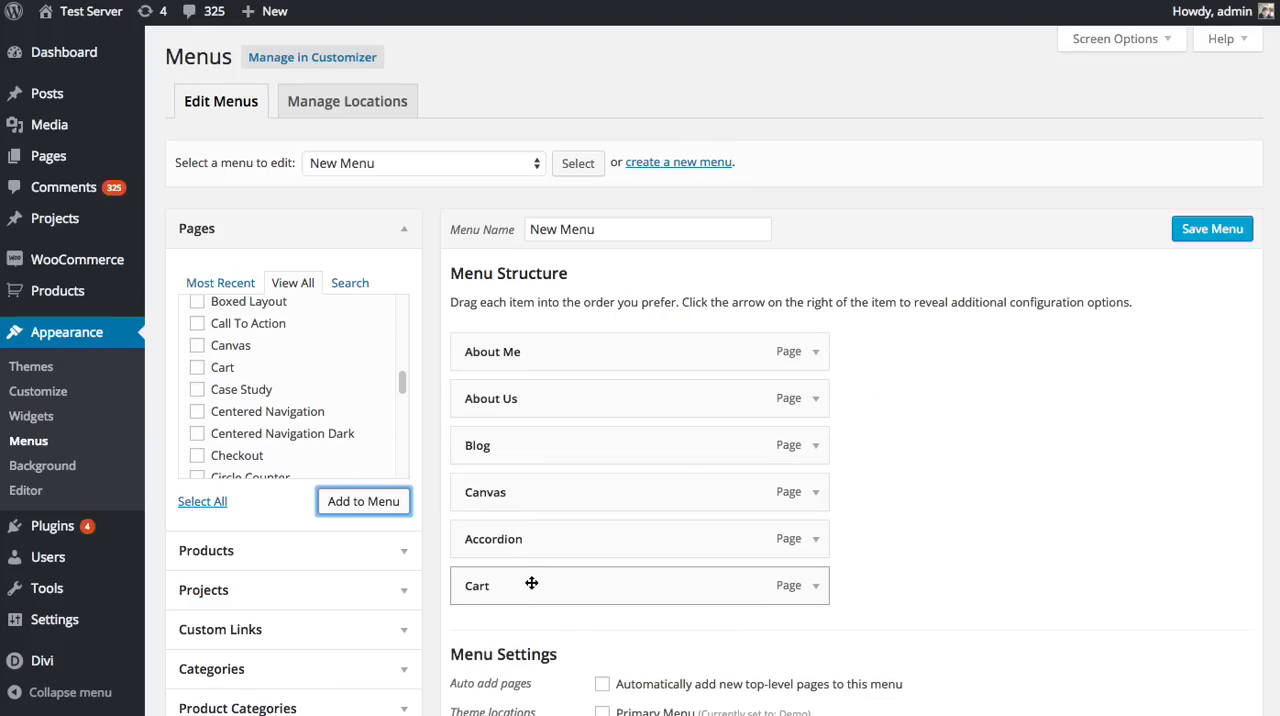
pyautogui.moveTo(531, 583); pyautogui.dragTo(580, 398)
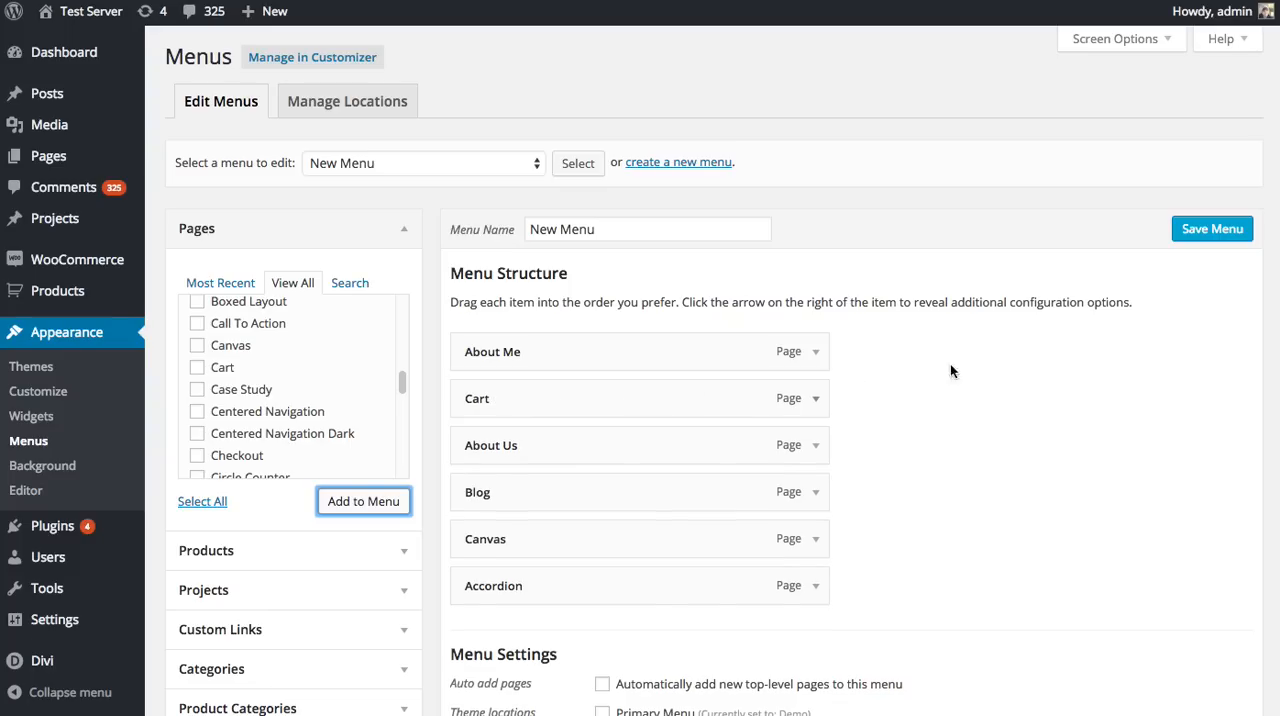
# Step: Add the pages Canvas, Cart and Case Study to the menu as further items
pyautogui.click(197, 345)
pyautogui.click(197, 367)
pyautogui.click(197, 389)
pyautogui.click(360, 501)
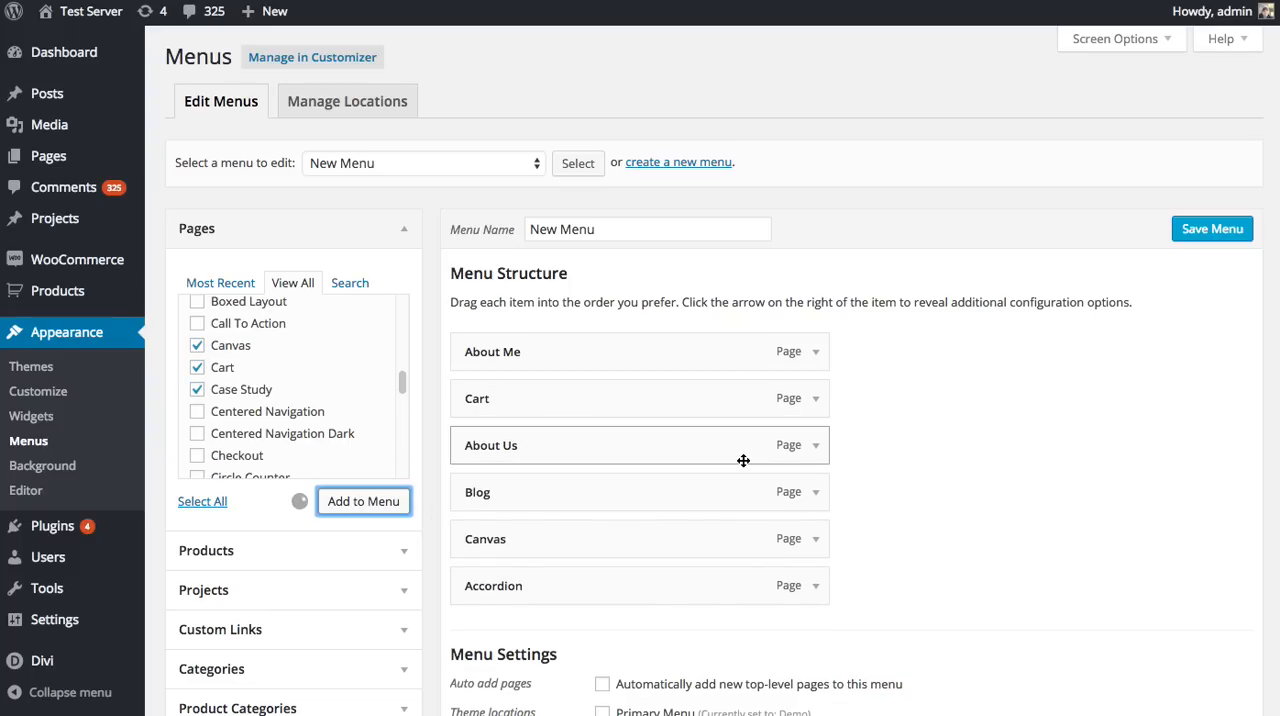
# Step: Nest the newly added Canvas, Cart and Case Study items as first-level sub items under Accordion
pyautogui.scroll(-1, 743, 460)
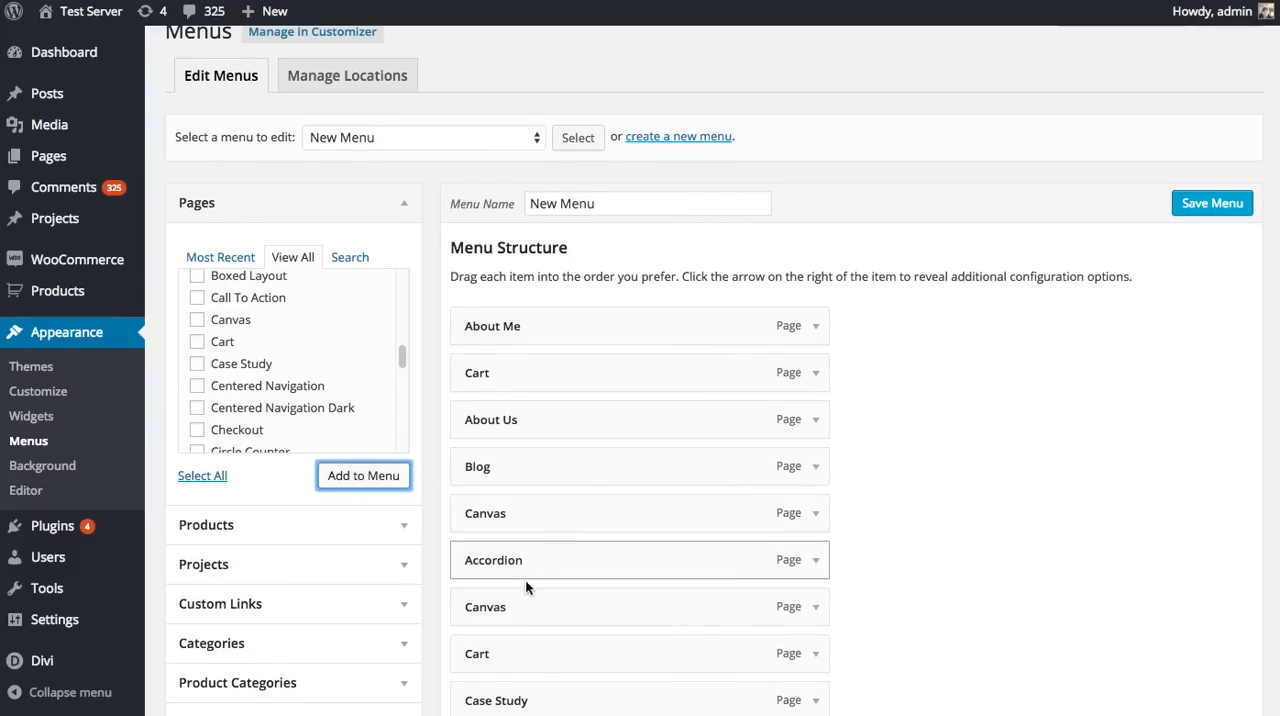
pyautogui.moveTo(527, 590); pyautogui.dragTo(545, 604)
pyautogui.moveTo(537, 659); pyautogui.dragTo(614, 659)
pyautogui.scroll(-3, 599, 567)
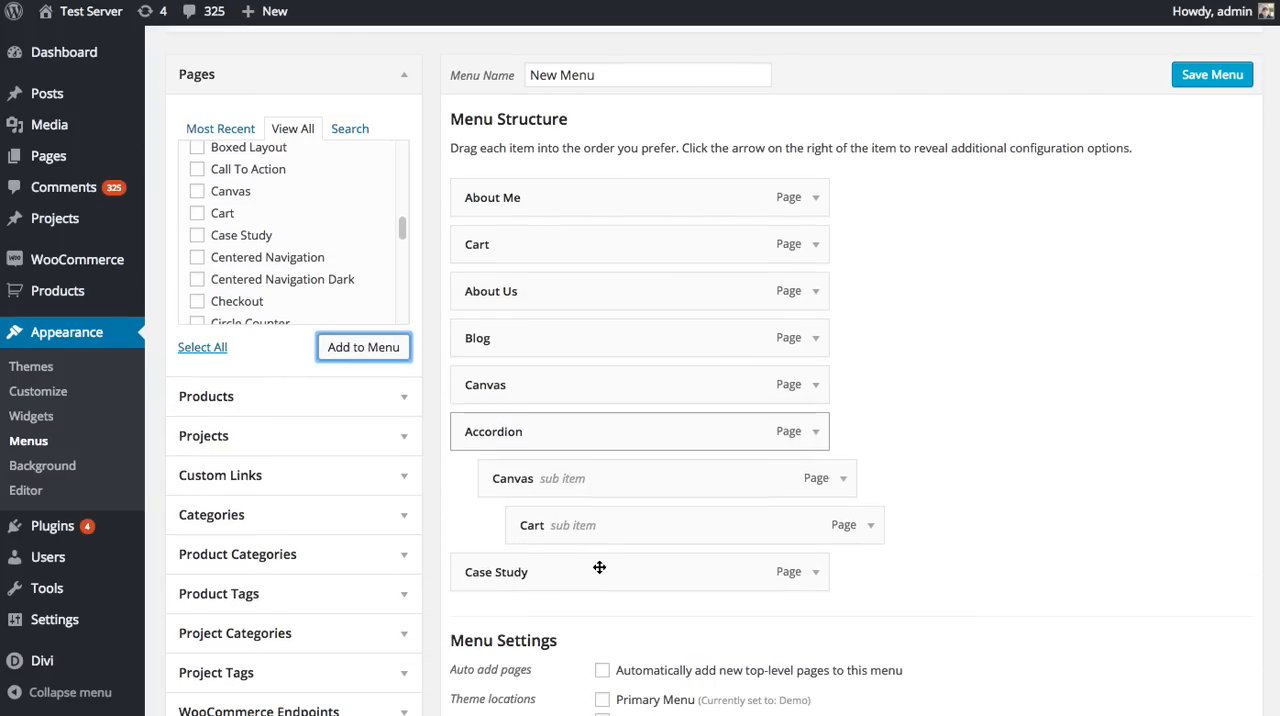
pyautogui.moveTo(520, 525); pyautogui.dragTo(494, 534)
pyautogui.moveTo(512, 568); pyautogui.dragTo(540, 556)
# Step: Move Accordion with its sub items directly below About Us and save the menu
pyautogui.moveTo(506, 433); pyautogui.dragTo(470, 333)
pyautogui.scroll(3, 973, 338)
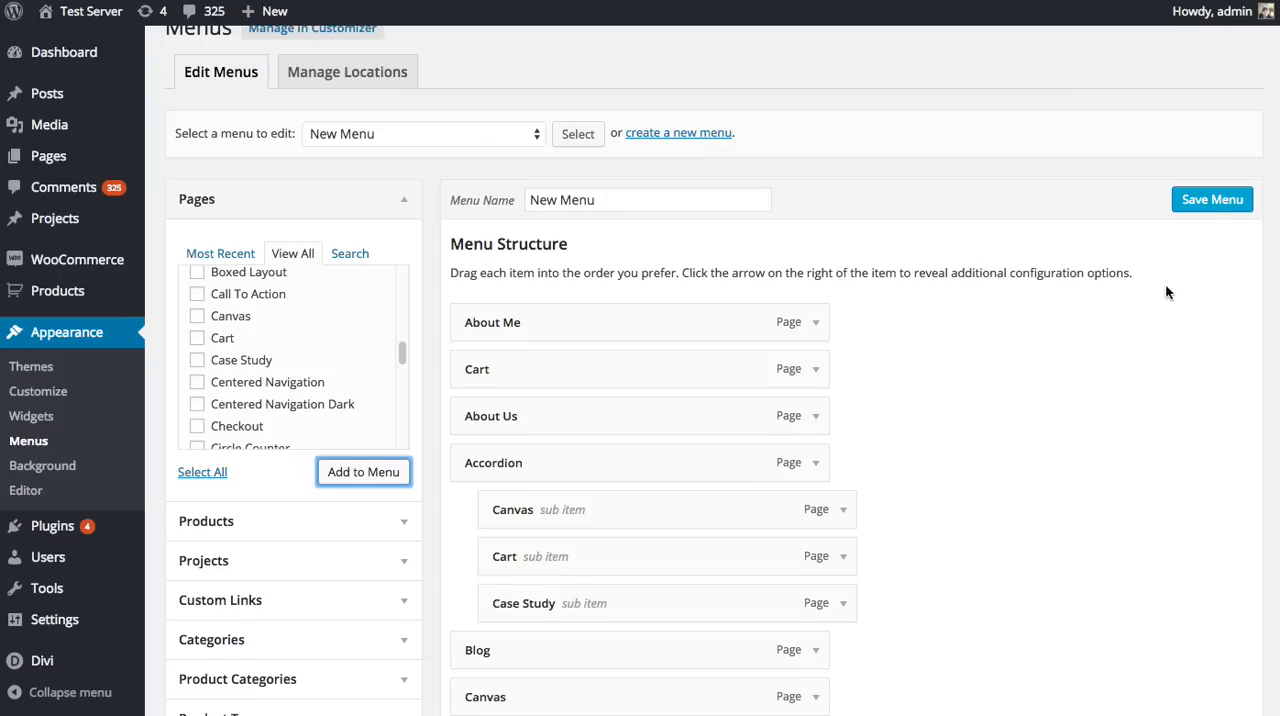
pyautogui.click(1207, 200)
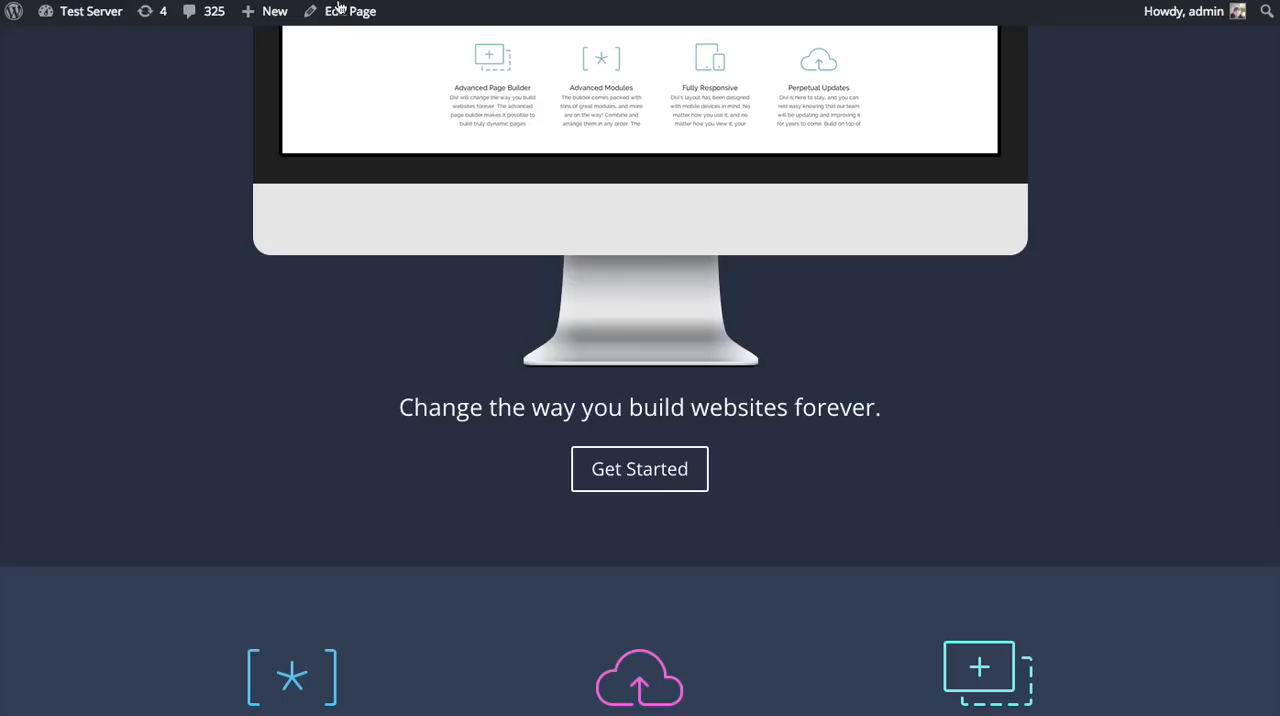
# Step: Open the landing page for editing and add a fullwidth section between the first section and the blurbs section
pyautogui.scroll(5, 917, 236)
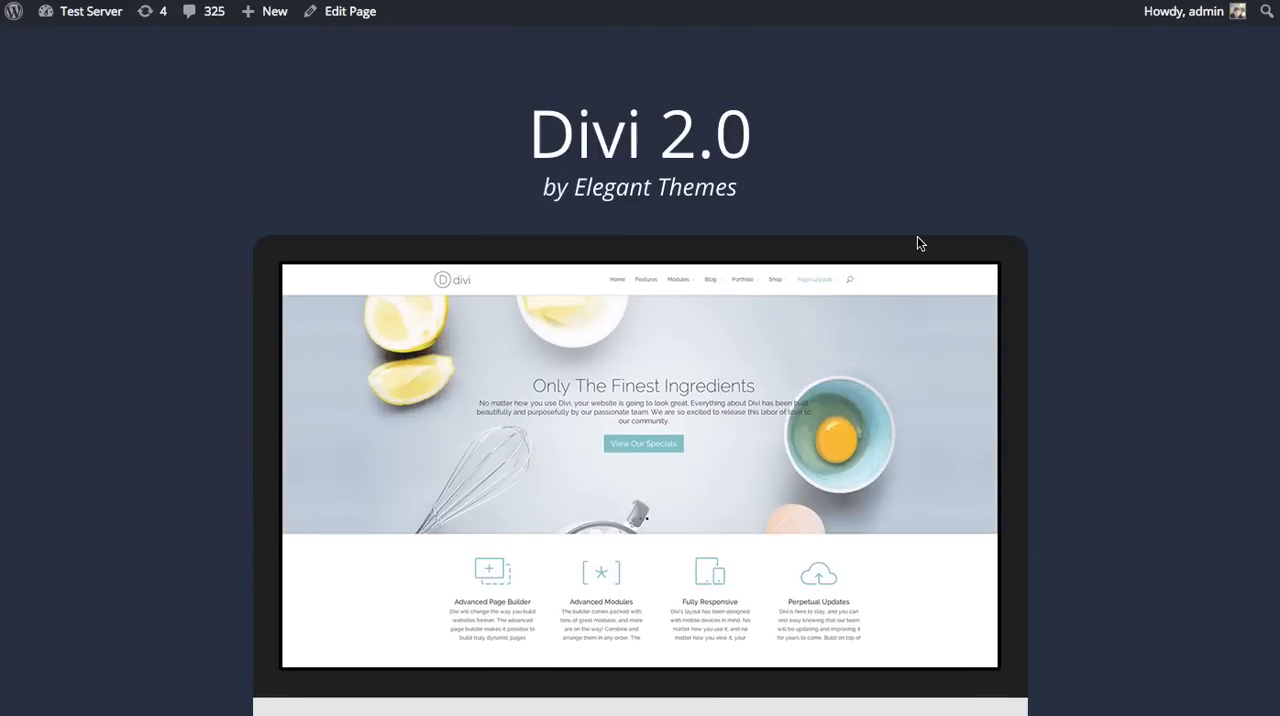
pyautogui.click(325, 10)
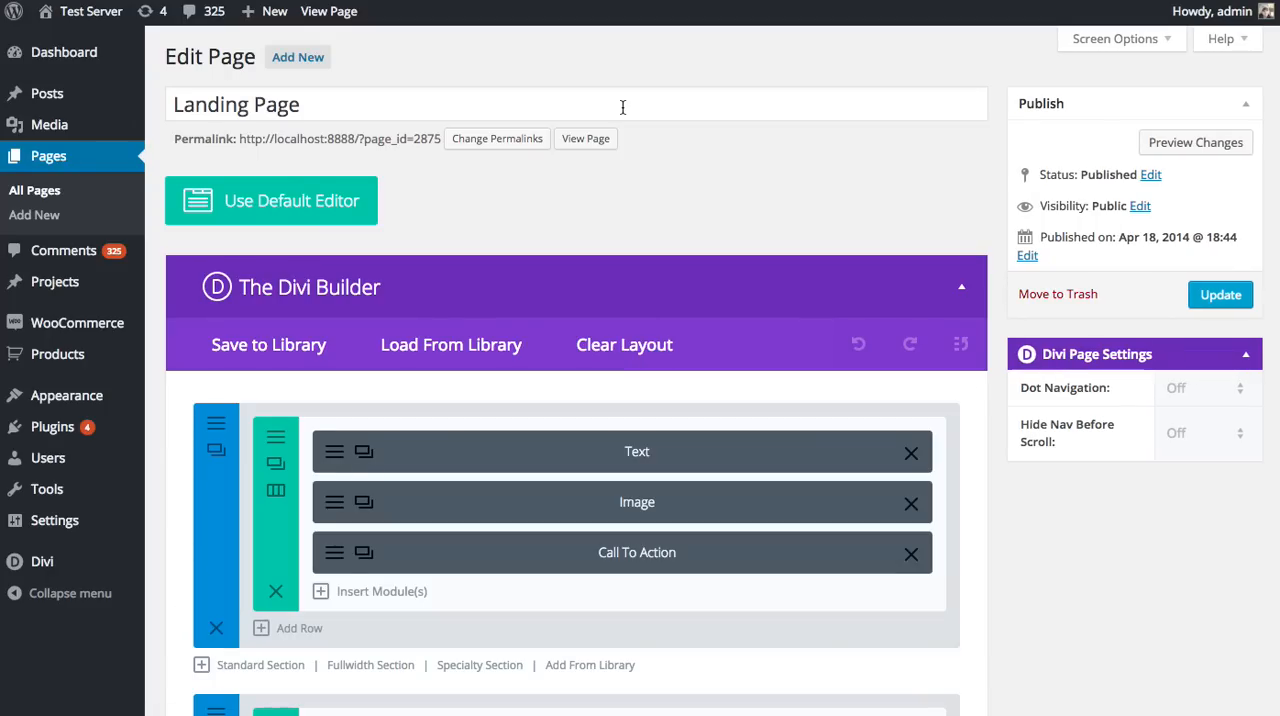
pyautogui.scroll(-4, 372, 476)
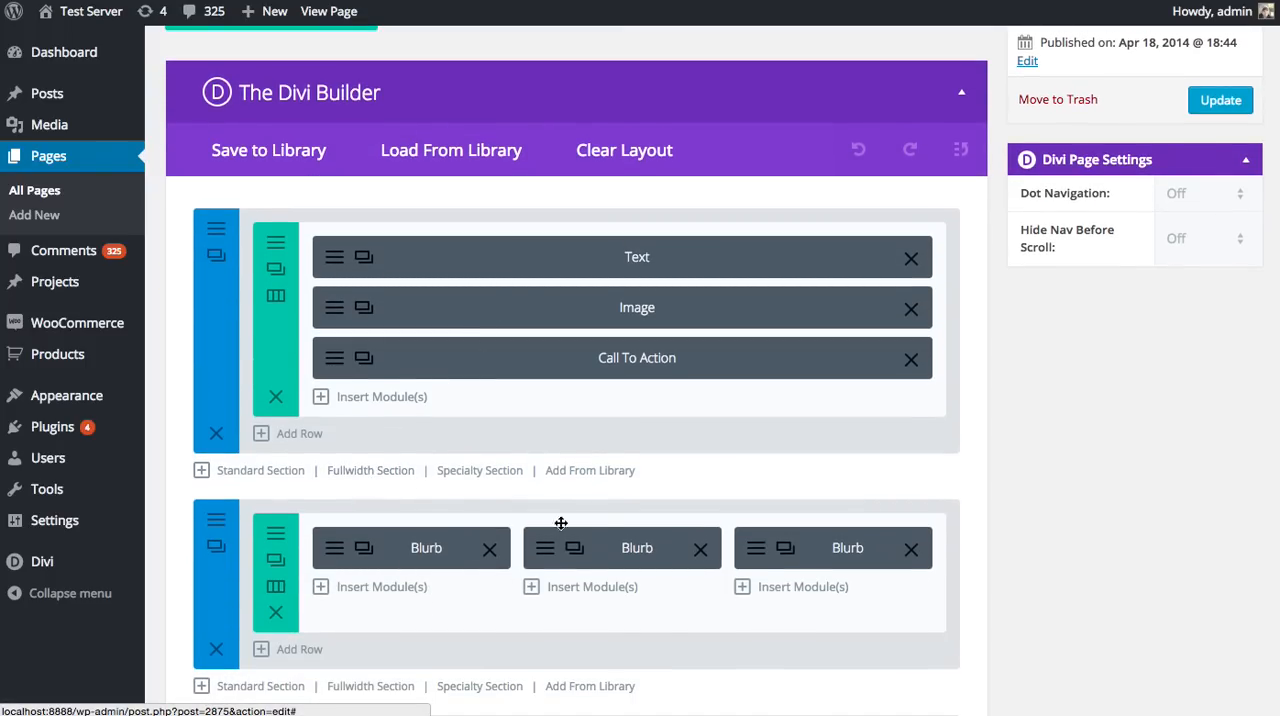
pyautogui.click(345, 472)
# Step: Insert a Fullwidth Menu module into the new fullwidth section
pyautogui.scroll(-2, 451, 371)
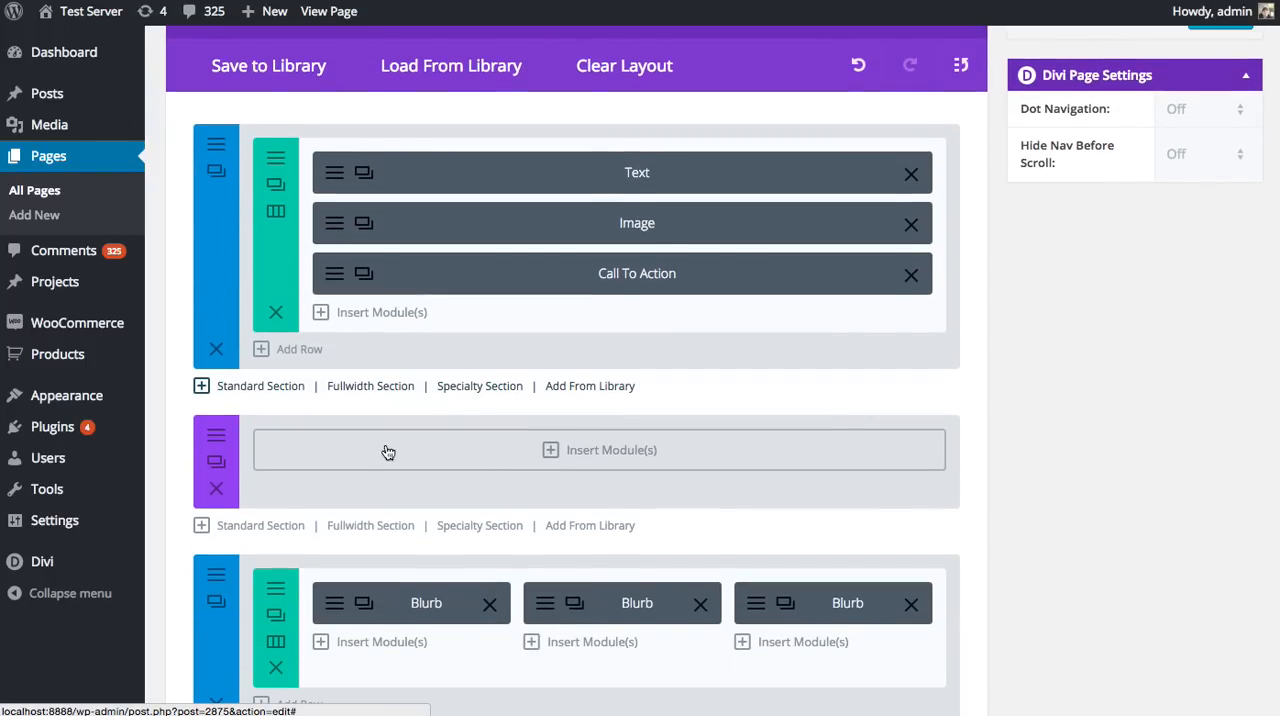
pyautogui.click(652, 451)
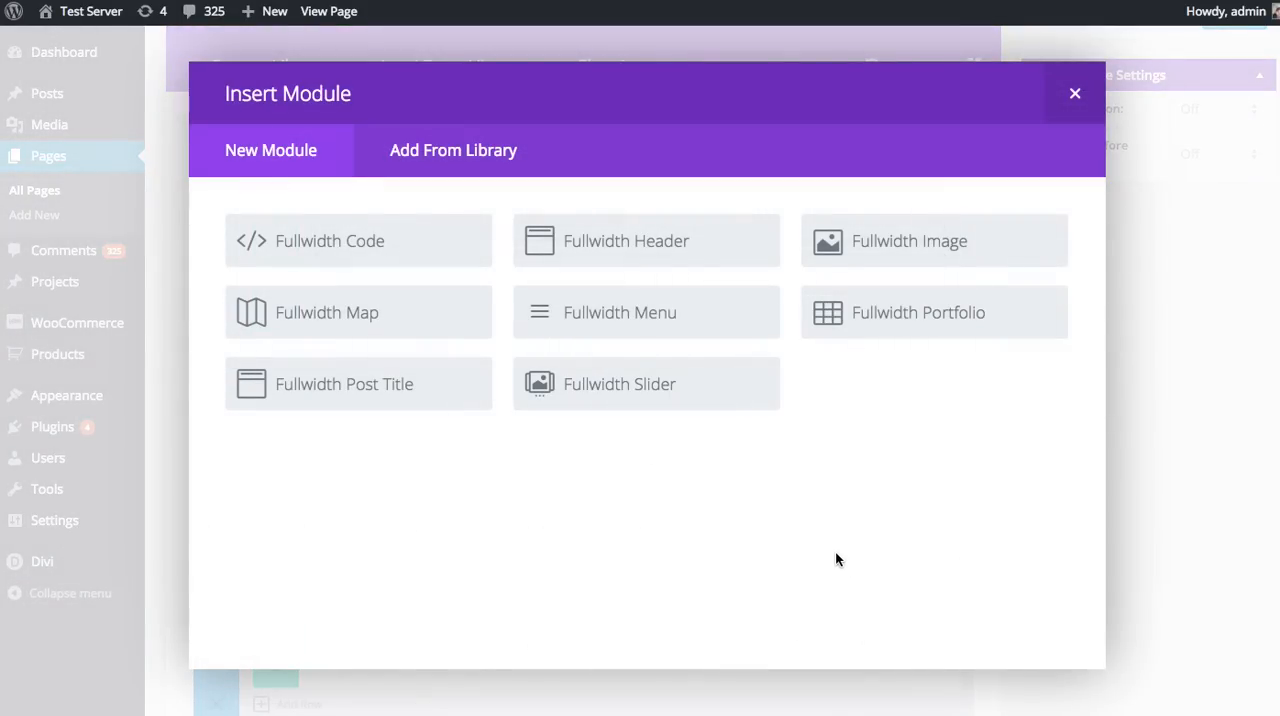
pyautogui.click(652, 320)
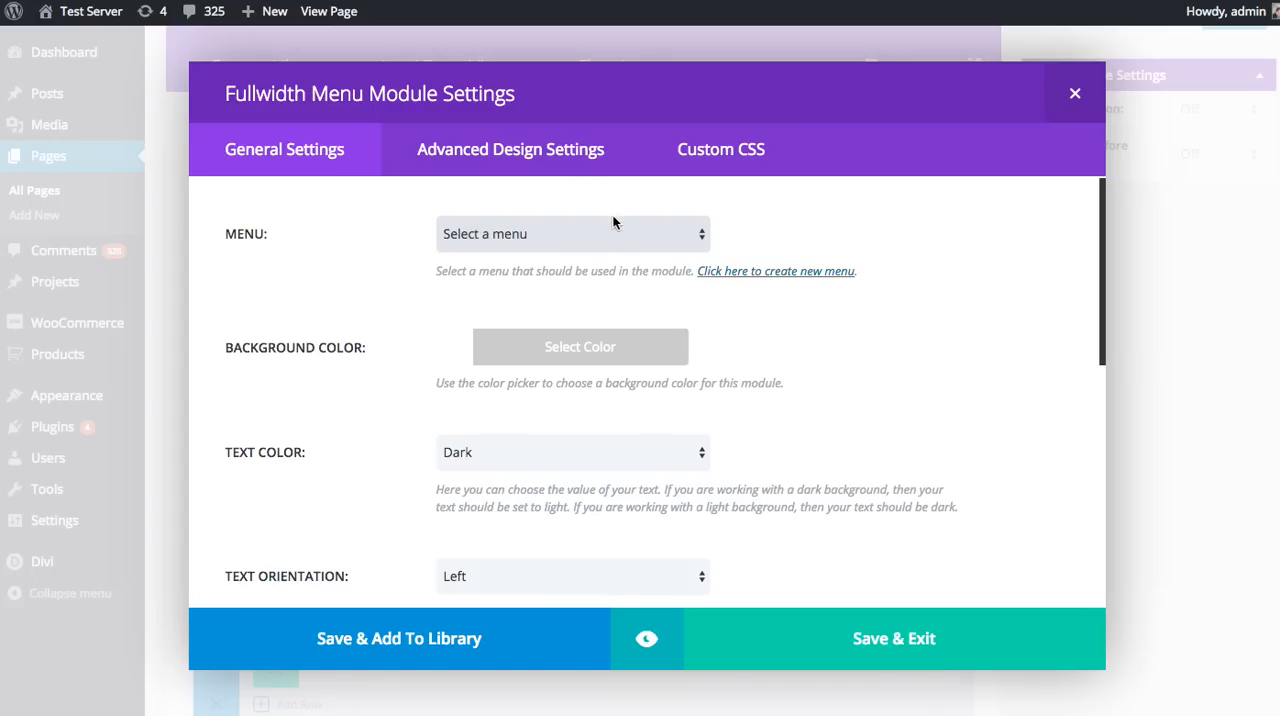
# Step: Review the Fullwidth Menu module's custom CSS and advanced design options, including the menu font and spacing settings
pyautogui.click(502, 161)
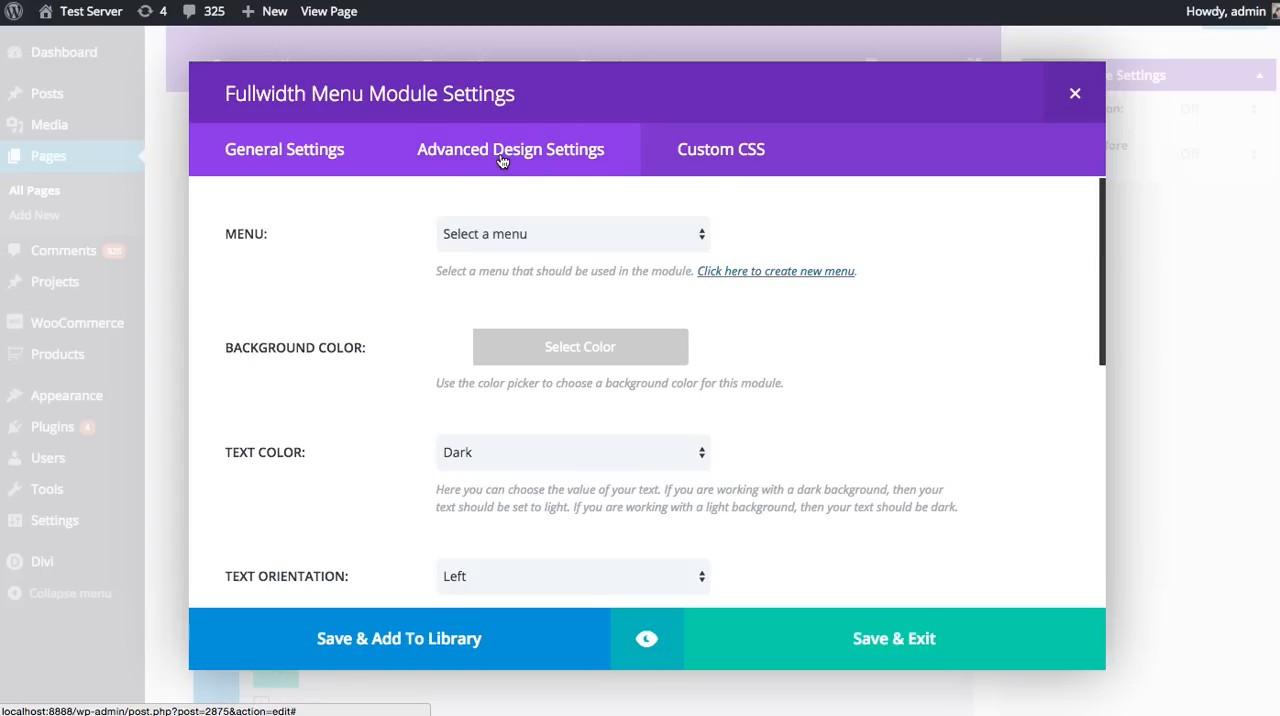
pyautogui.click(733, 160)
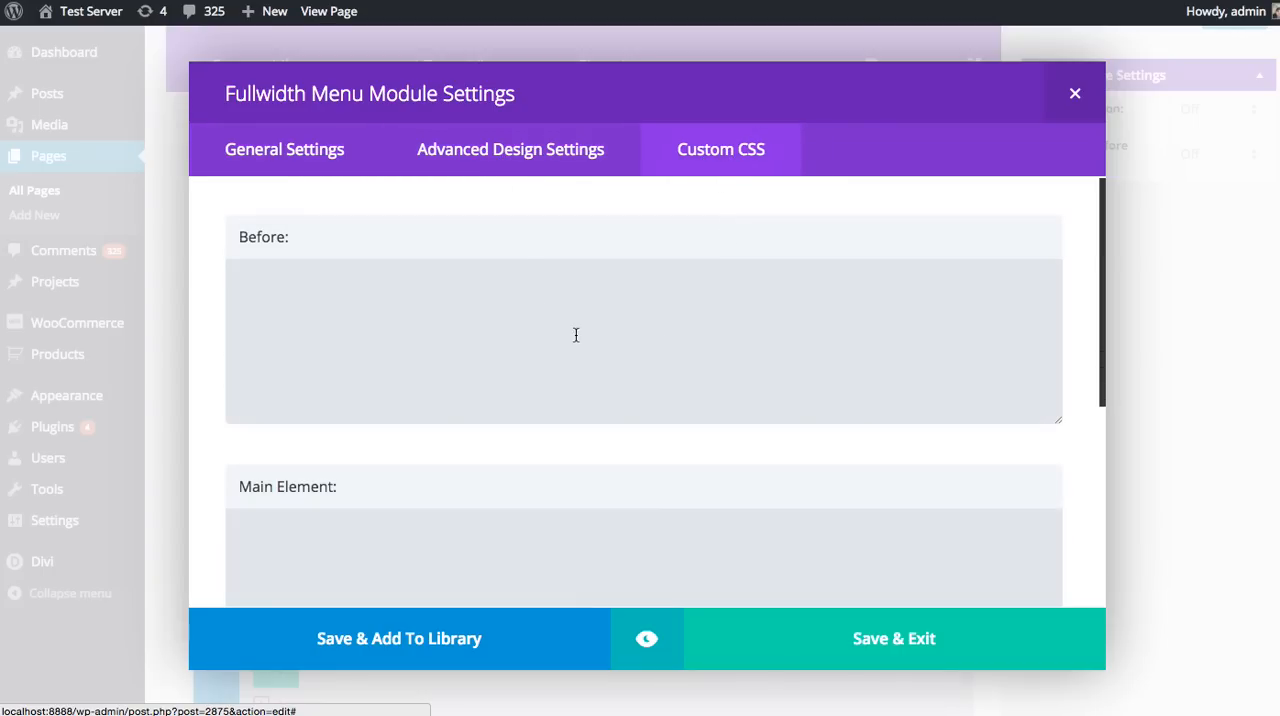
pyautogui.click(548, 166)
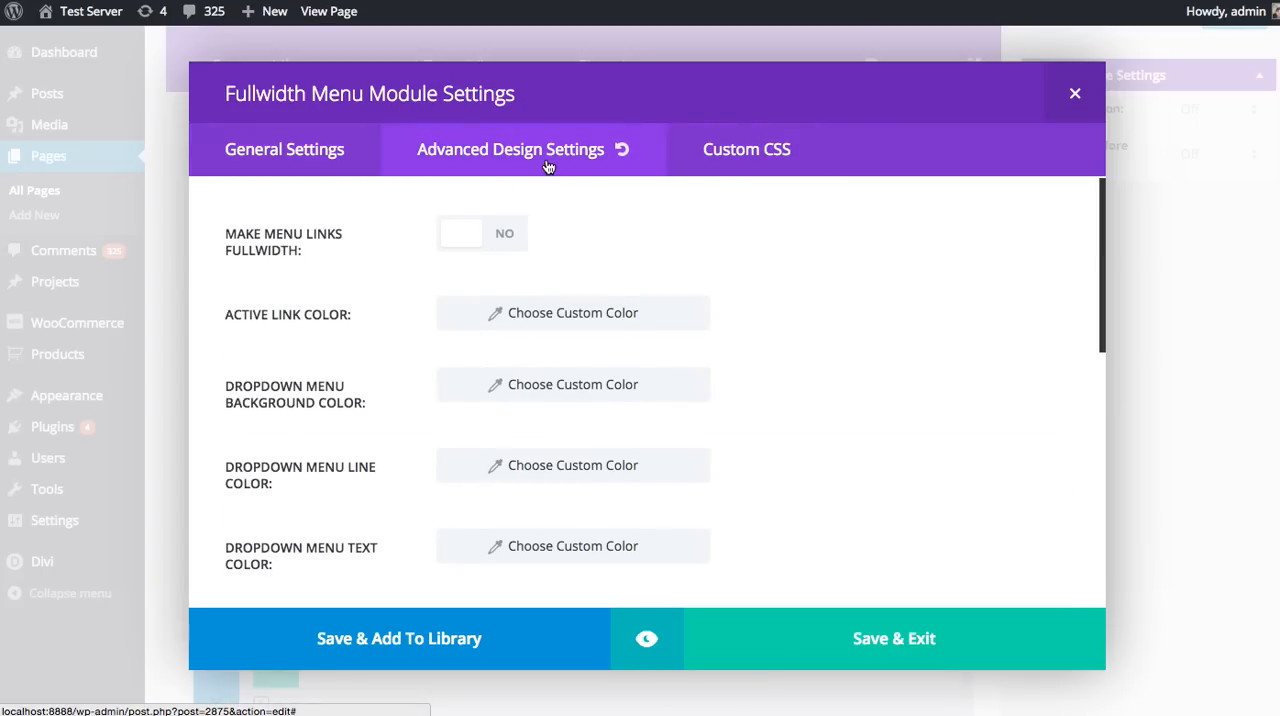
pyautogui.scroll(-6, 707, 262)
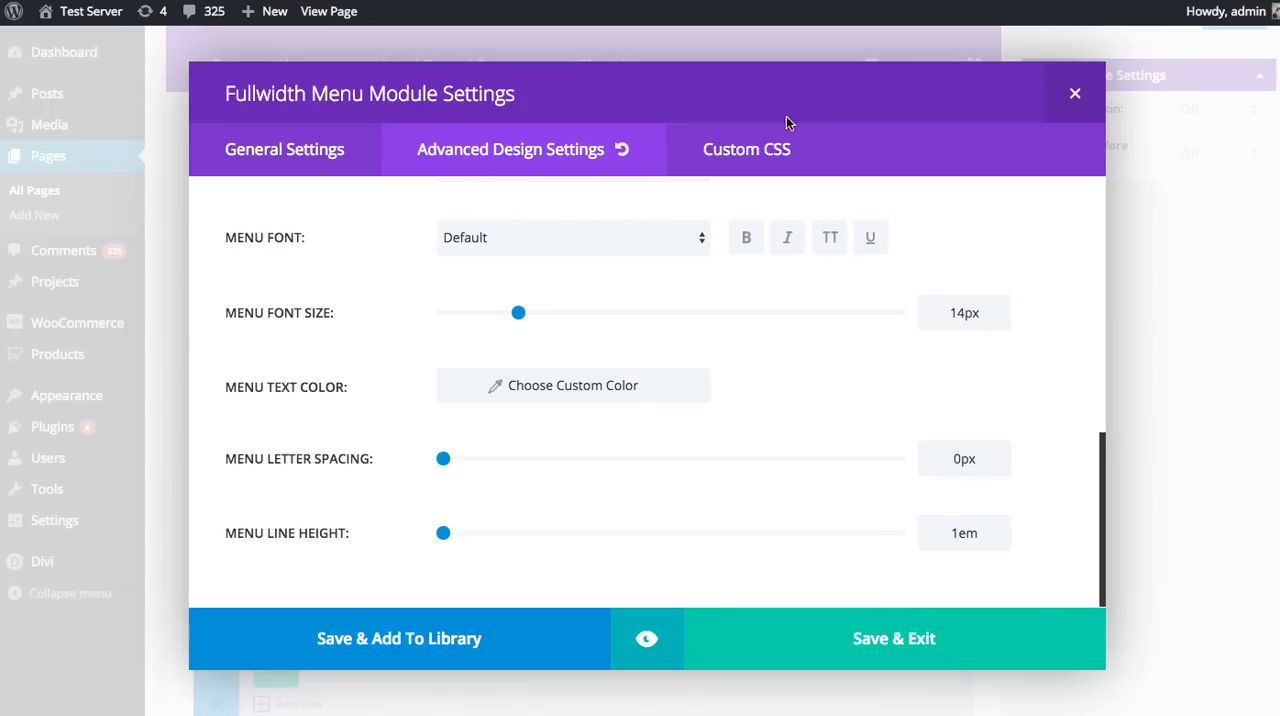
# Step: Return from the custom CSS fields to the general module settings and select New Menu as the menu to use
pyautogui.click(752, 149)
pyautogui.scroll(10, 756, 418)
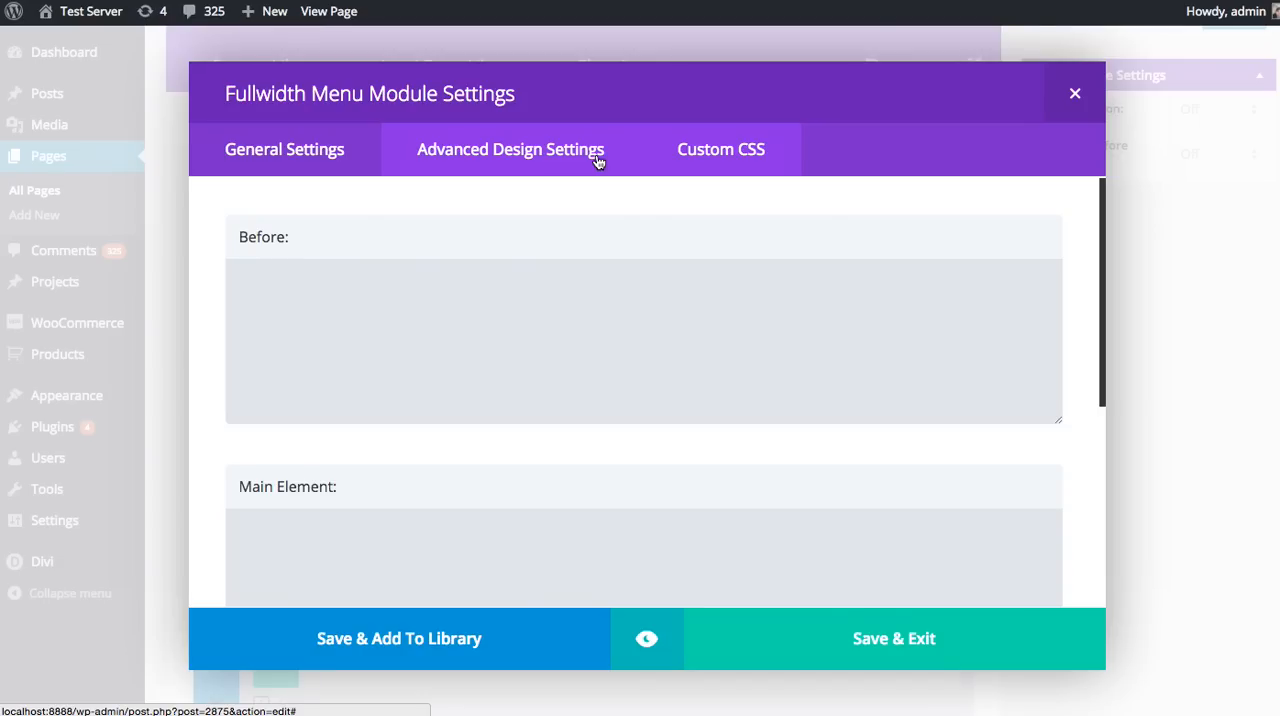
pyautogui.click(297, 156)
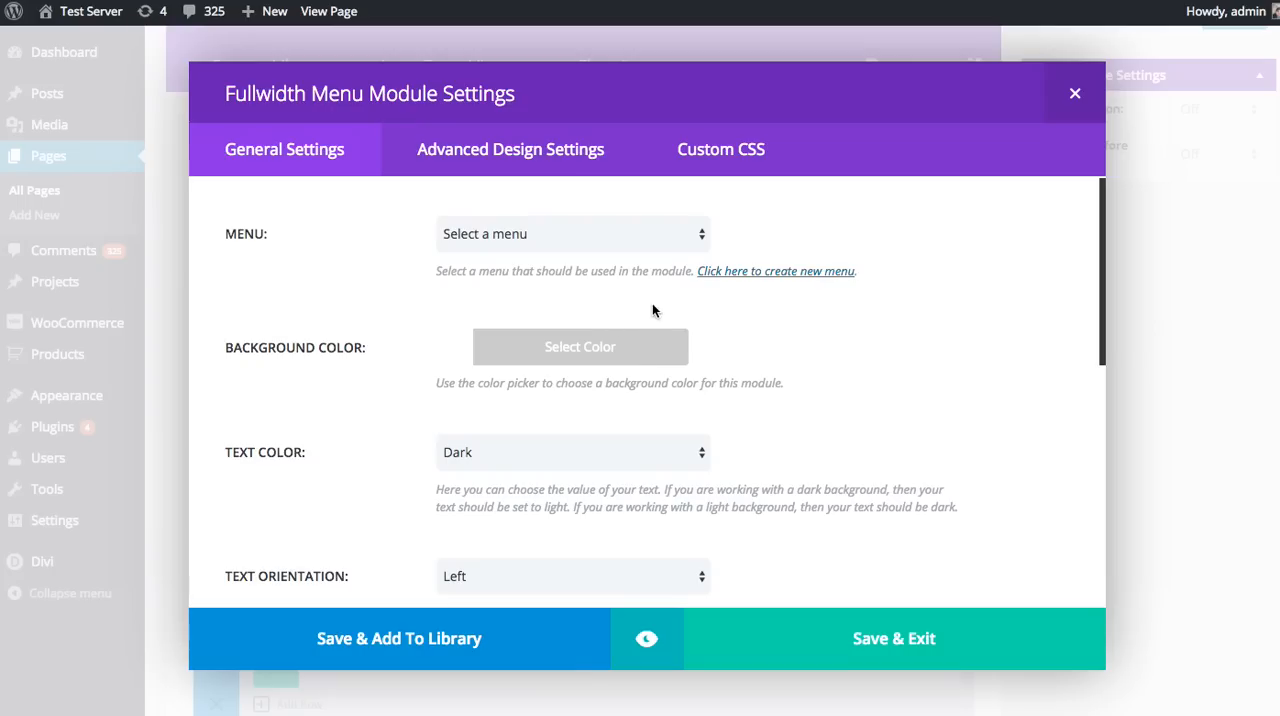
pyautogui.click(638, 240)
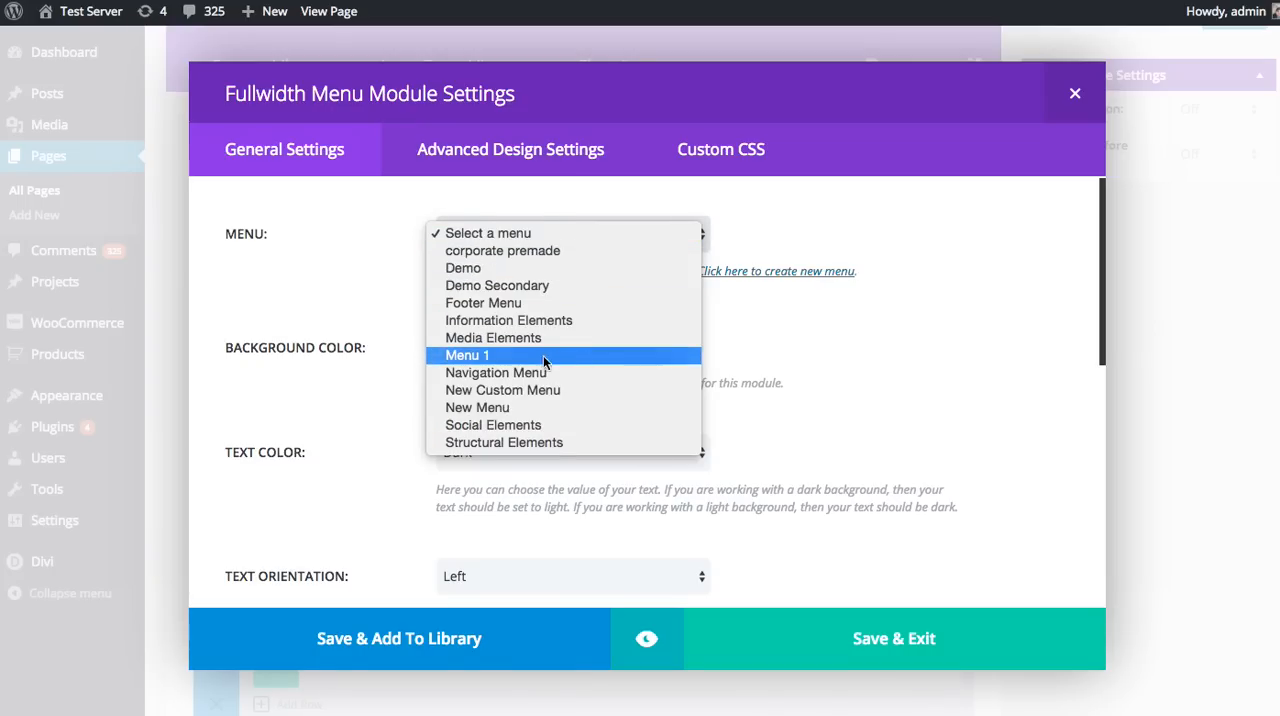
pyautogui.click(509, 412)
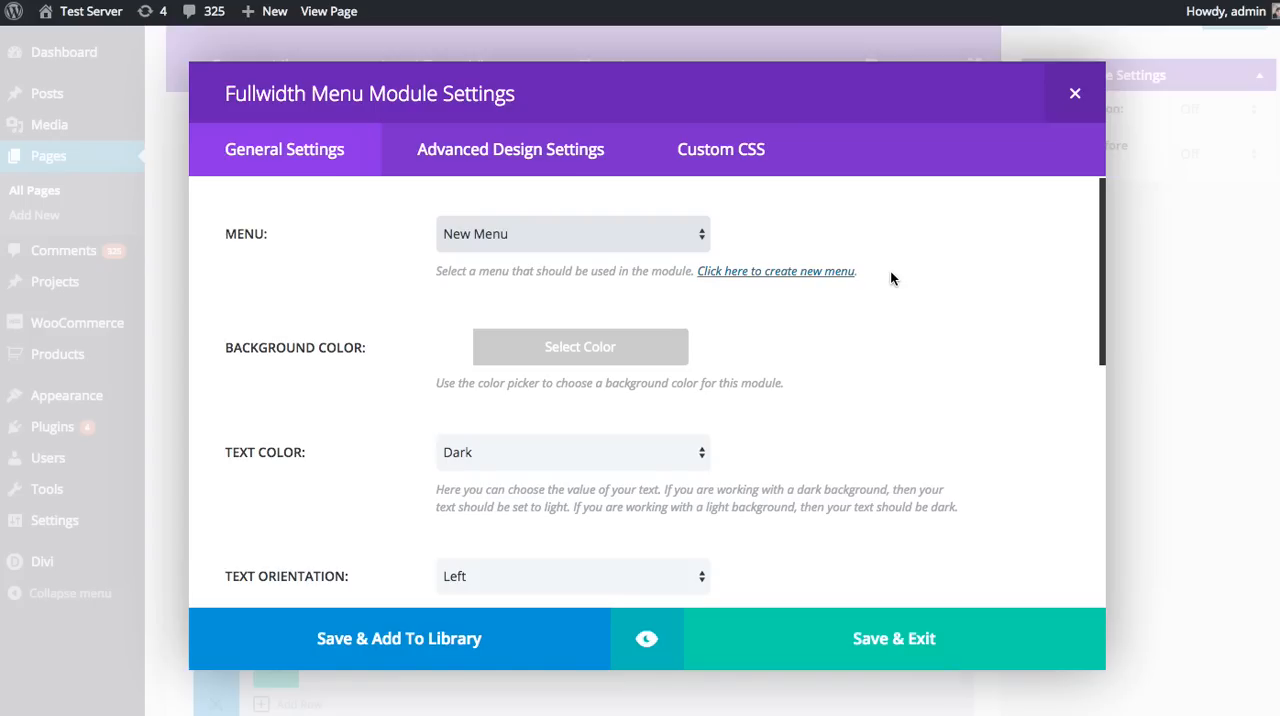
# Step: Give the Fullwidth Menu module the preset purple background color and set its text color to Light
pyautogui.click(465, 347)
pyautogui.scroll(-1, 740, 380)
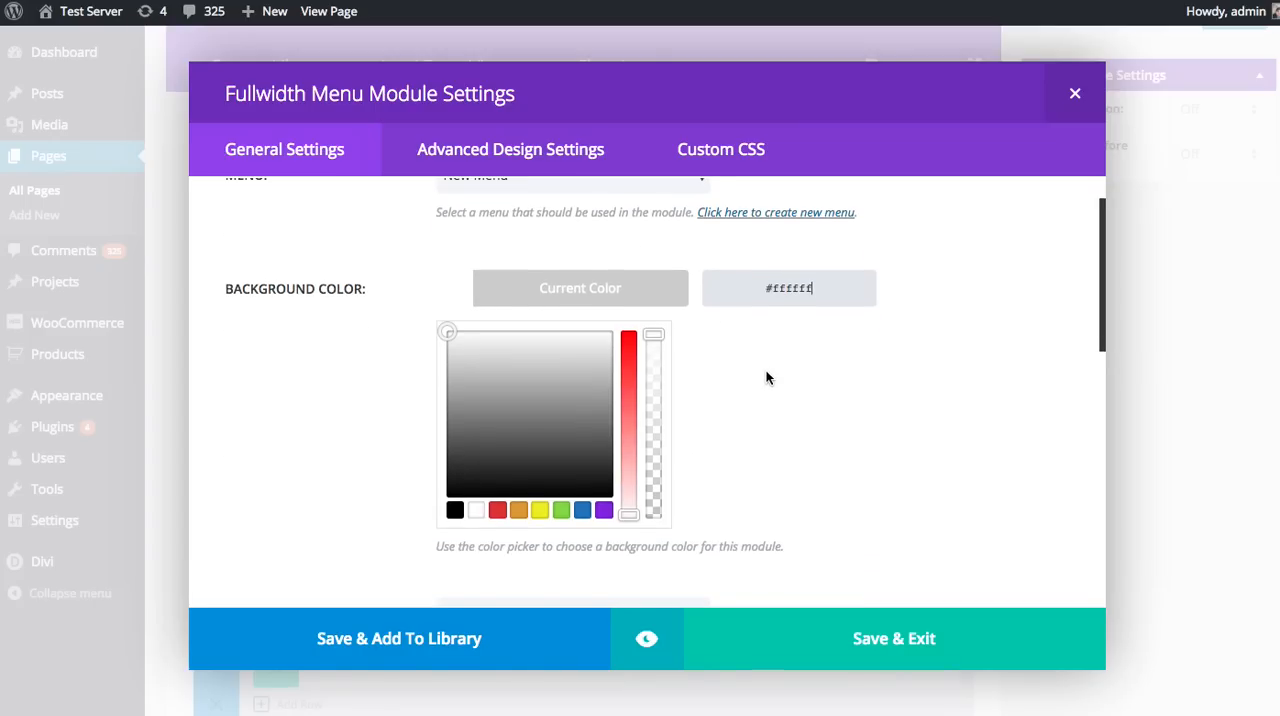
pyautogui.click(608, 511)
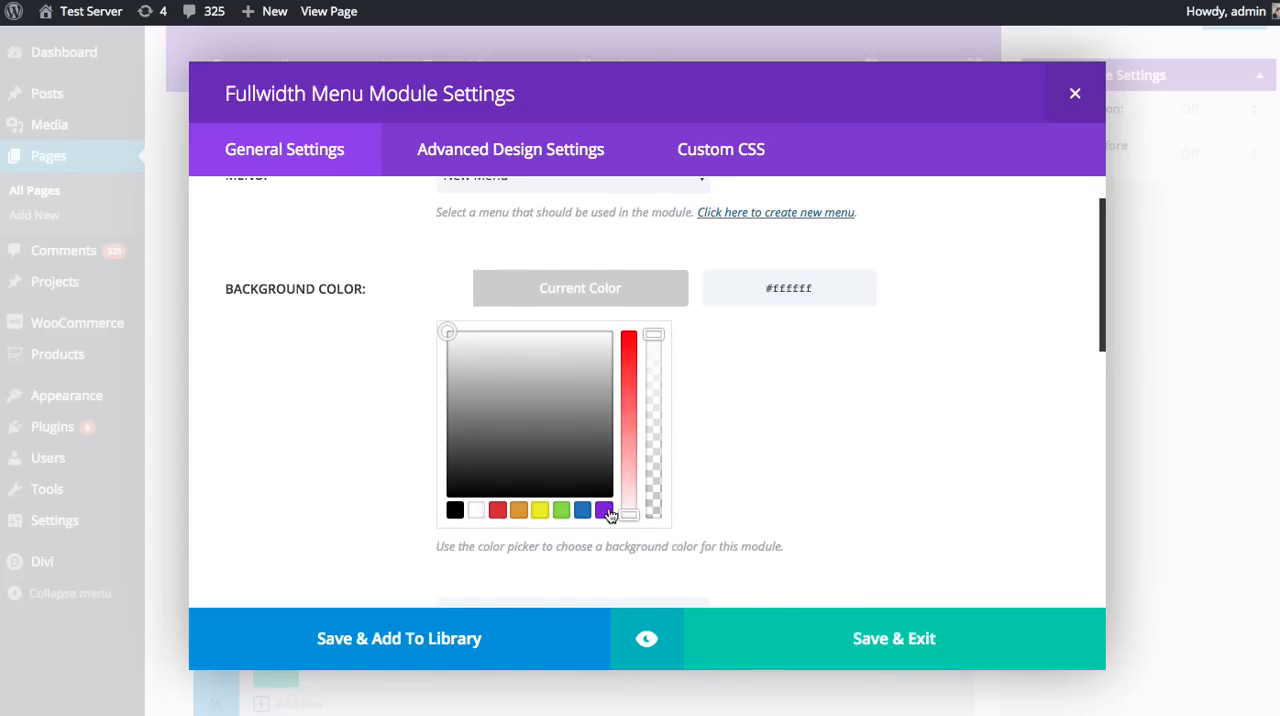
pyautogui.click(496, 290)
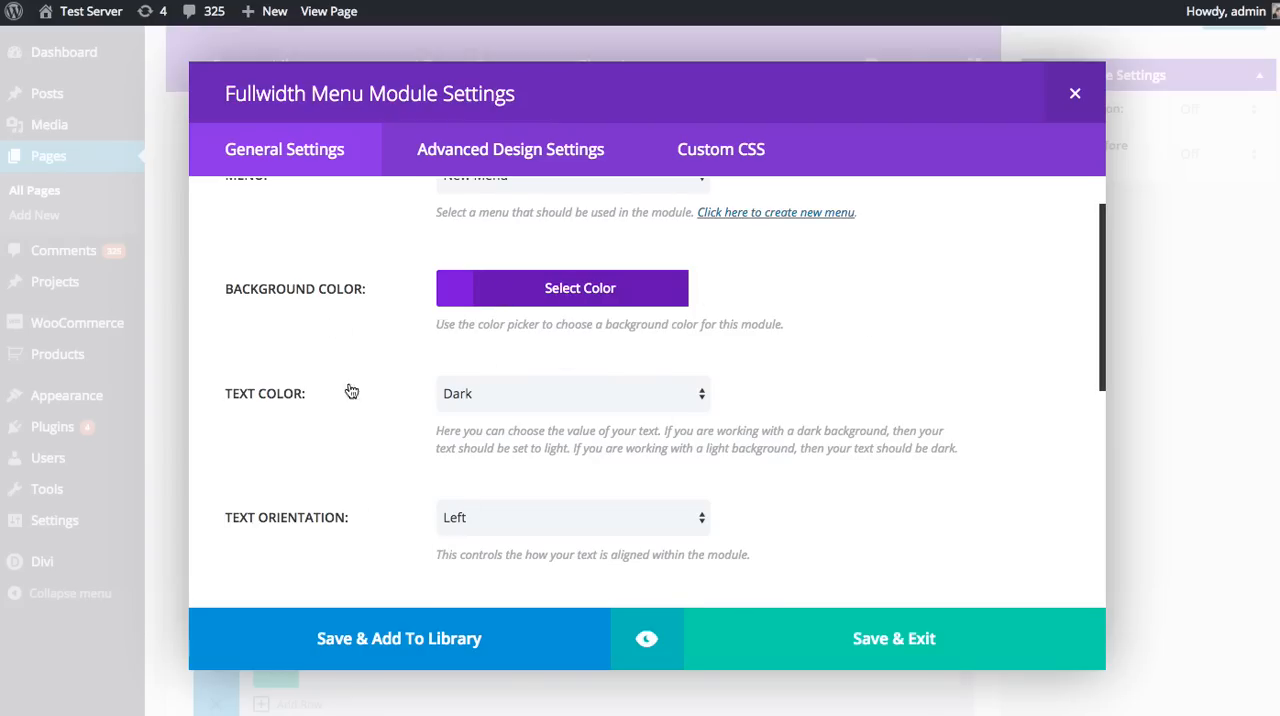
pyautogui.click(511, 397)
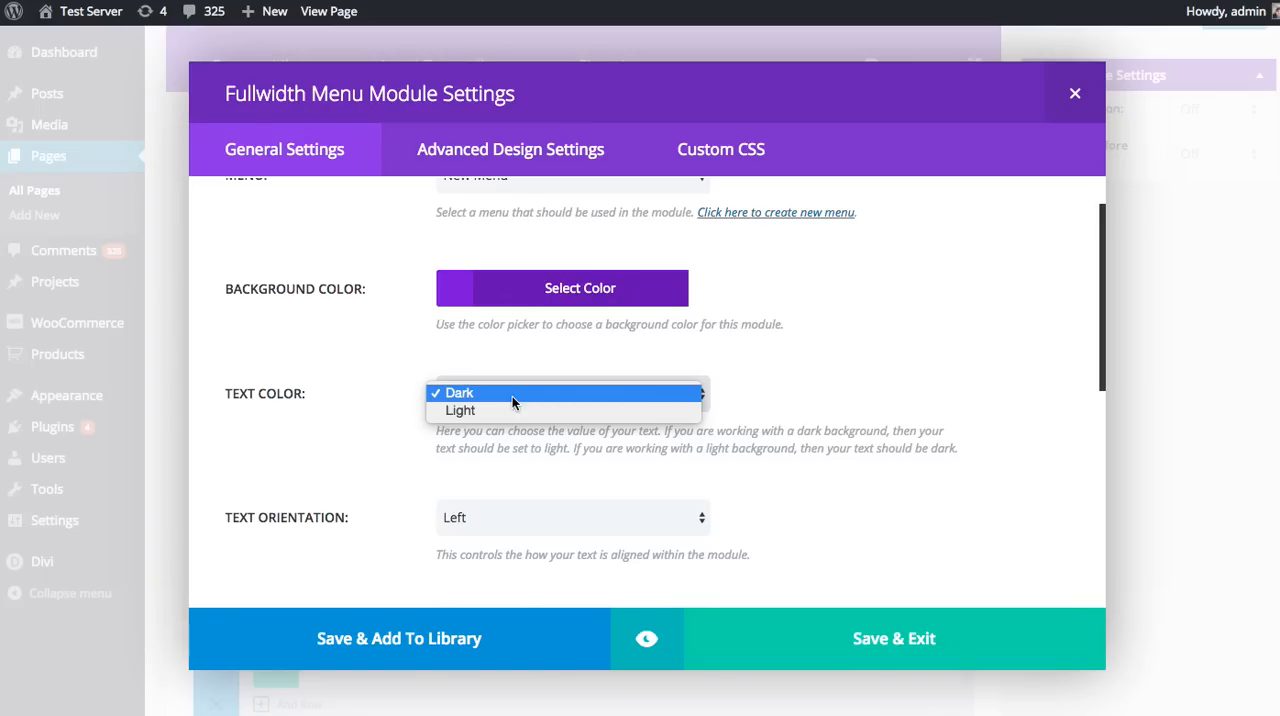
pyautogui.click(506, 409)
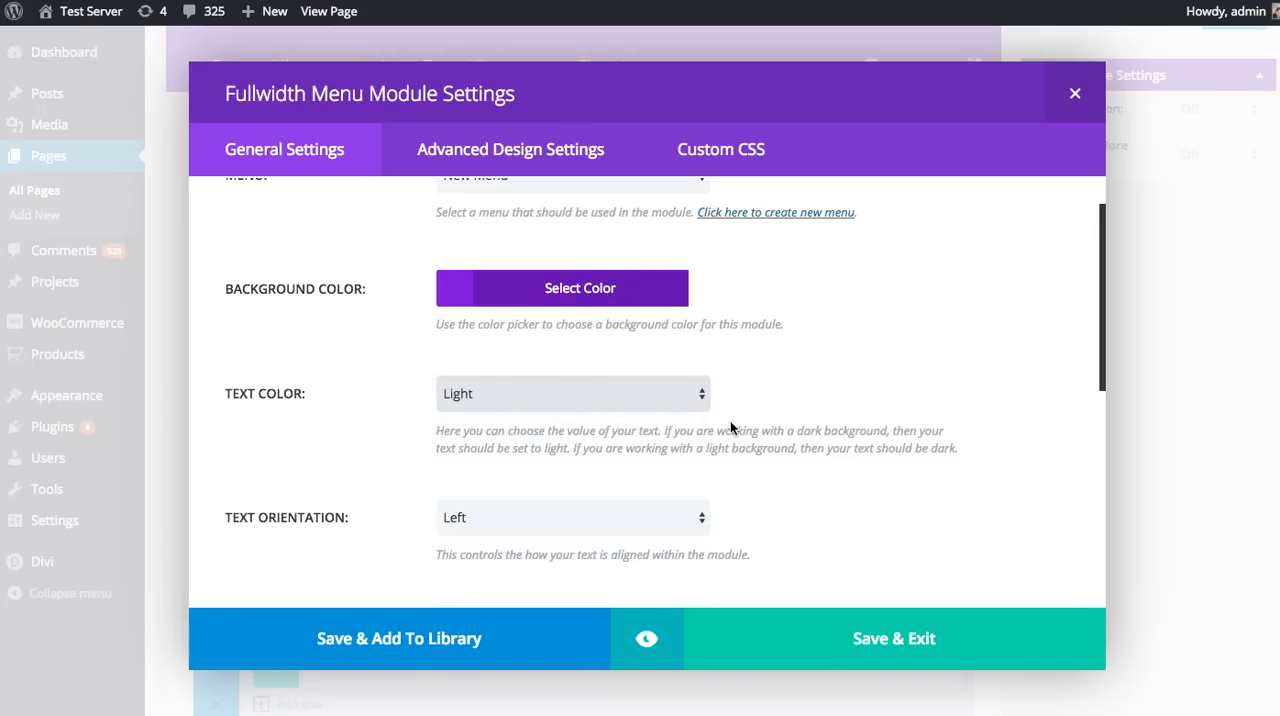
# Step: Set the menu module's text orientation to Center
pyautogui.scroll(-2, 859, 344)
pyautogui.scroll(-3, 859, 344)
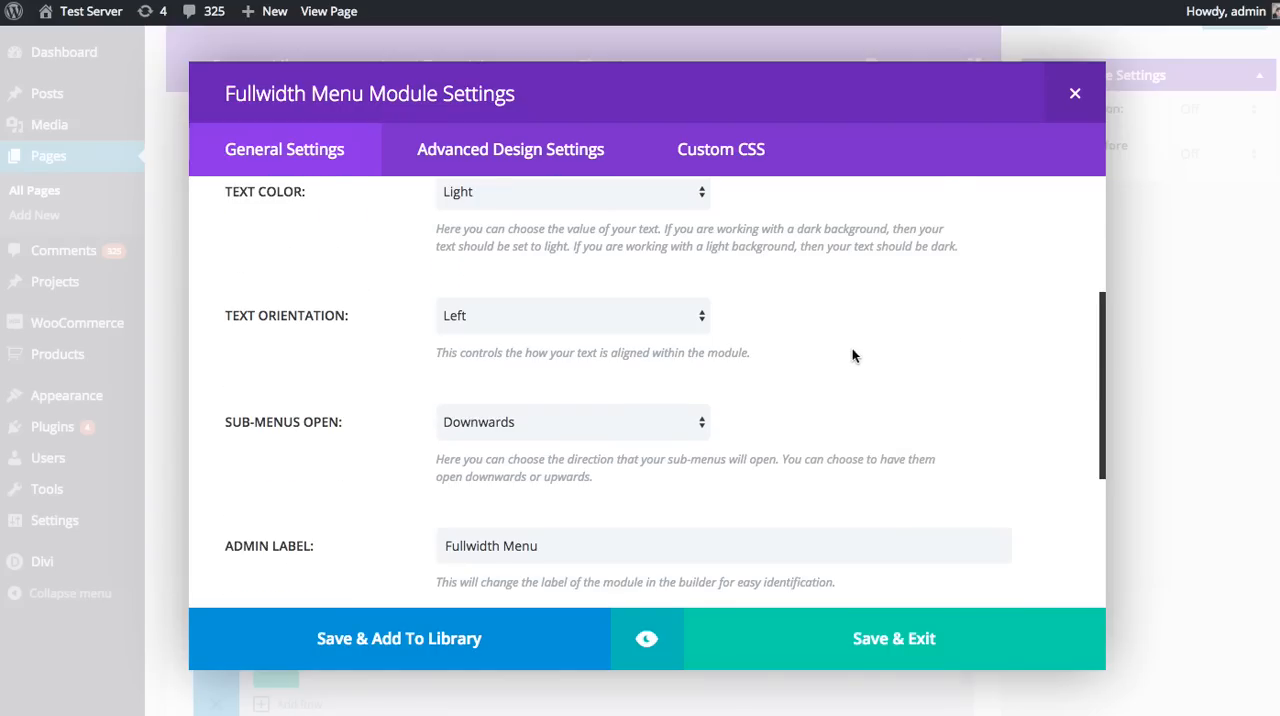
pyautogui.click(628, 320)
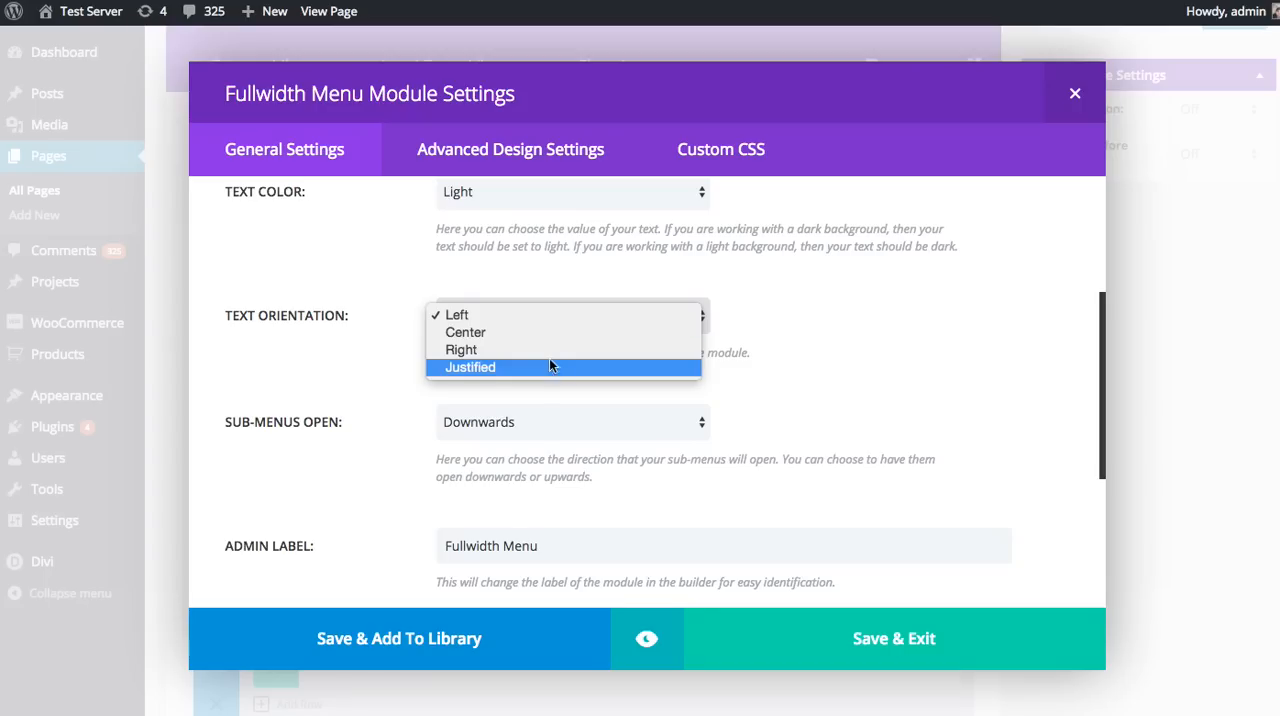
pyautogui.click(484, 331)
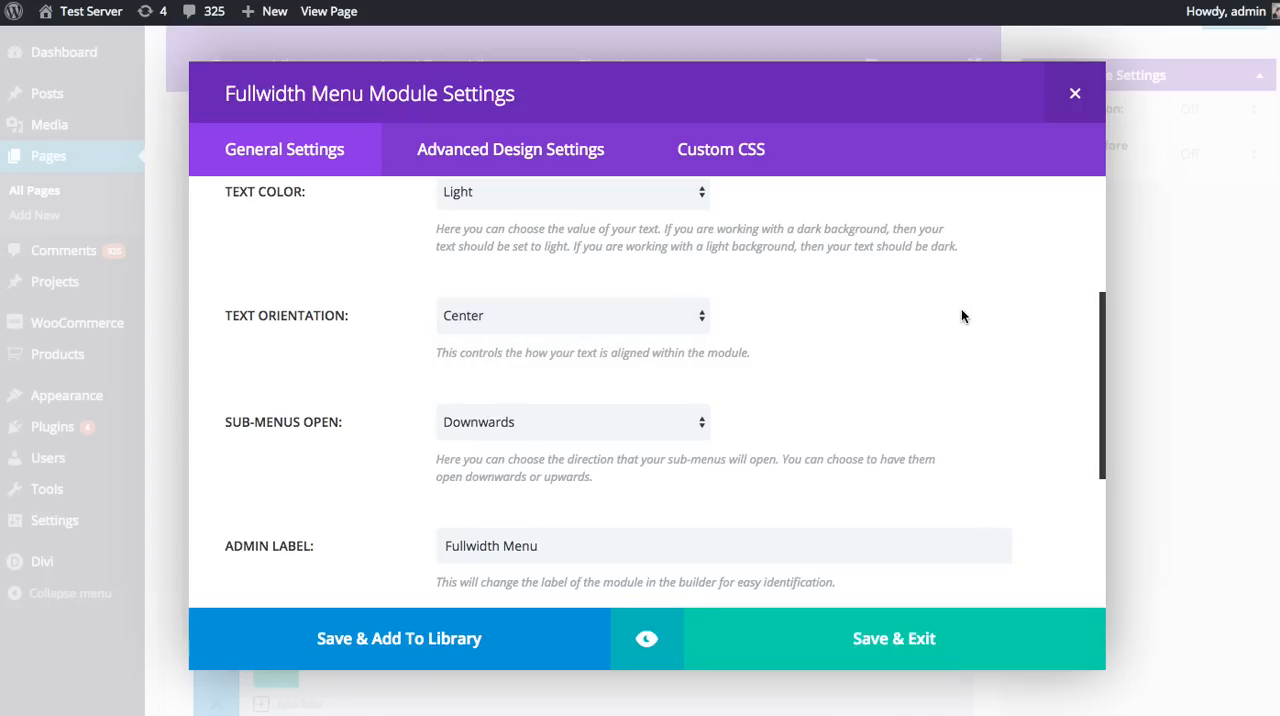
# Step: Review the sub-menu opening direction choices, keeping Downwards, and look over the admin label, CSS ID and CSS class fields
pyautogui.scroll(-2, 961, 308)
pyautogui.scroll(-2, 958, 314)
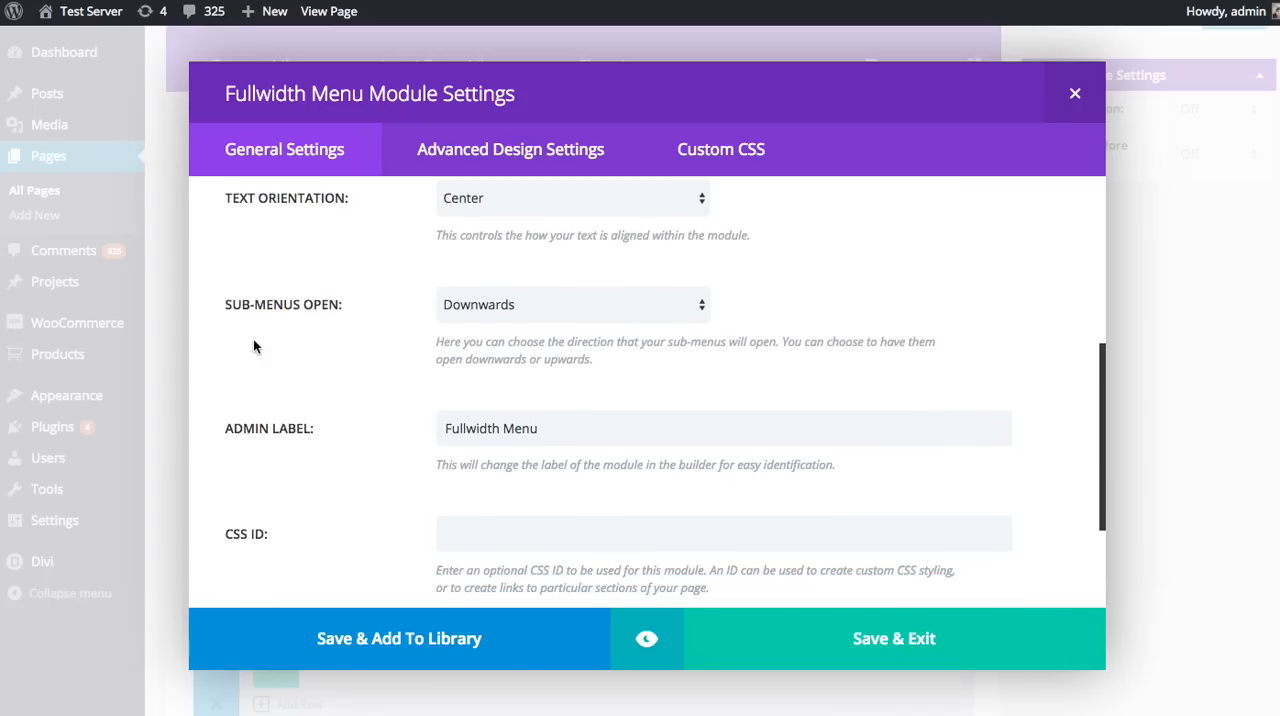
pyautogui.click(560, 311)
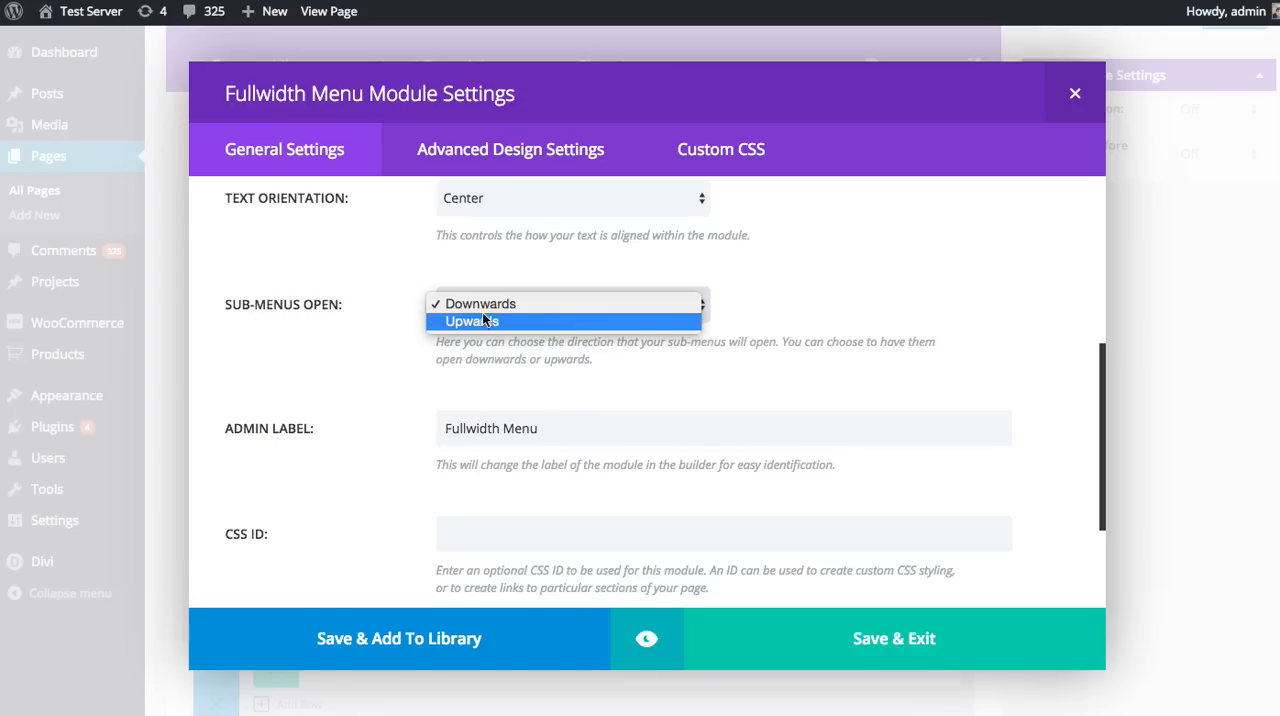
pyautogui.click(846, 308)
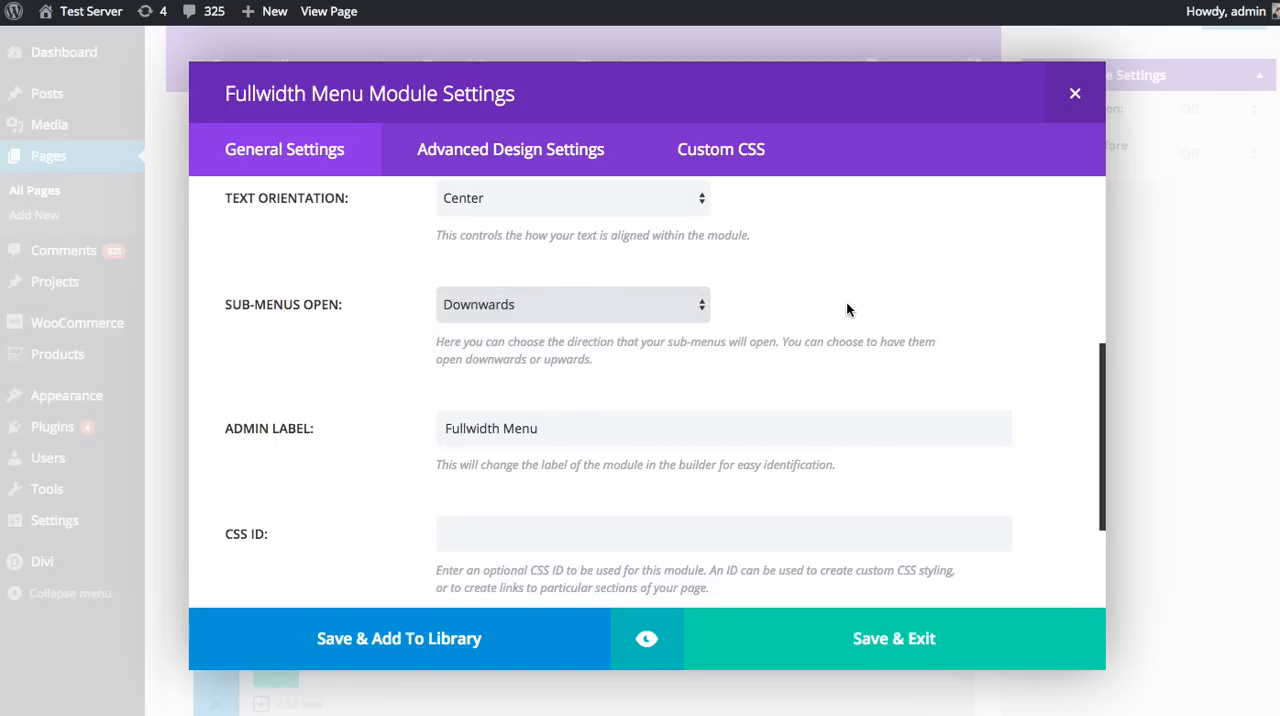
pyautogui.scroll(-3, 846, 308)
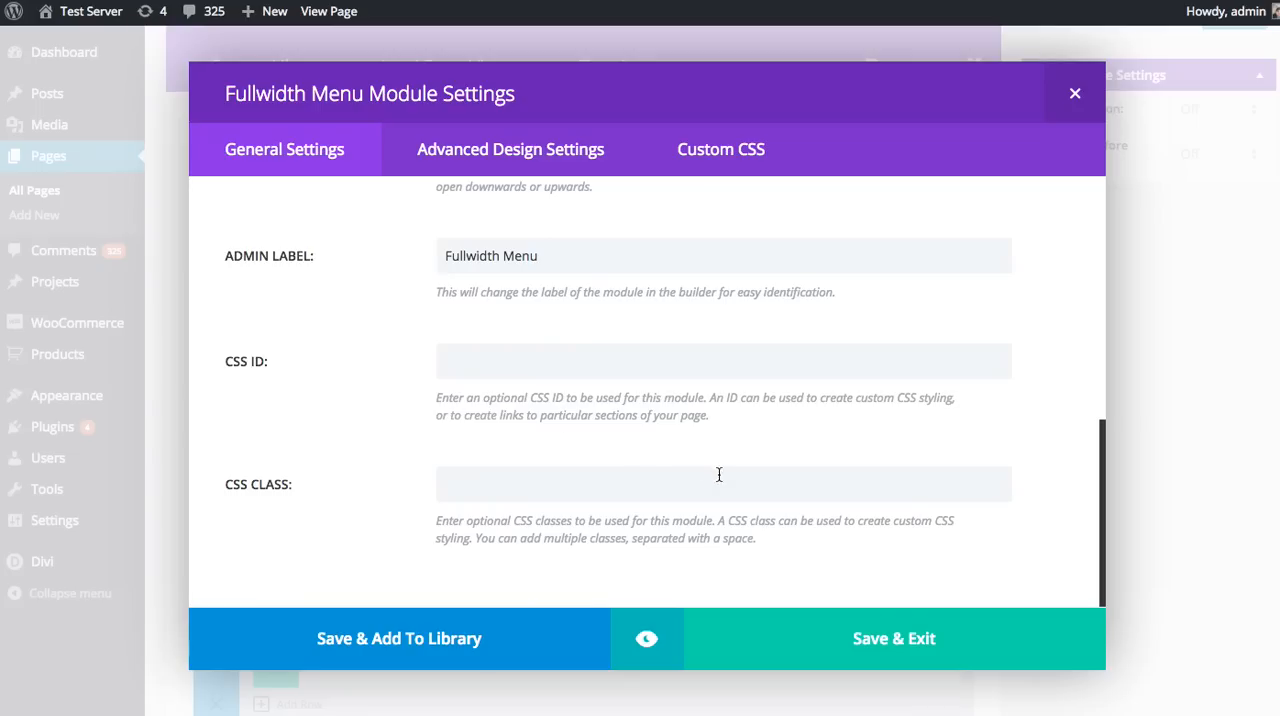
pyautogui.scroll(10, 715, 480)
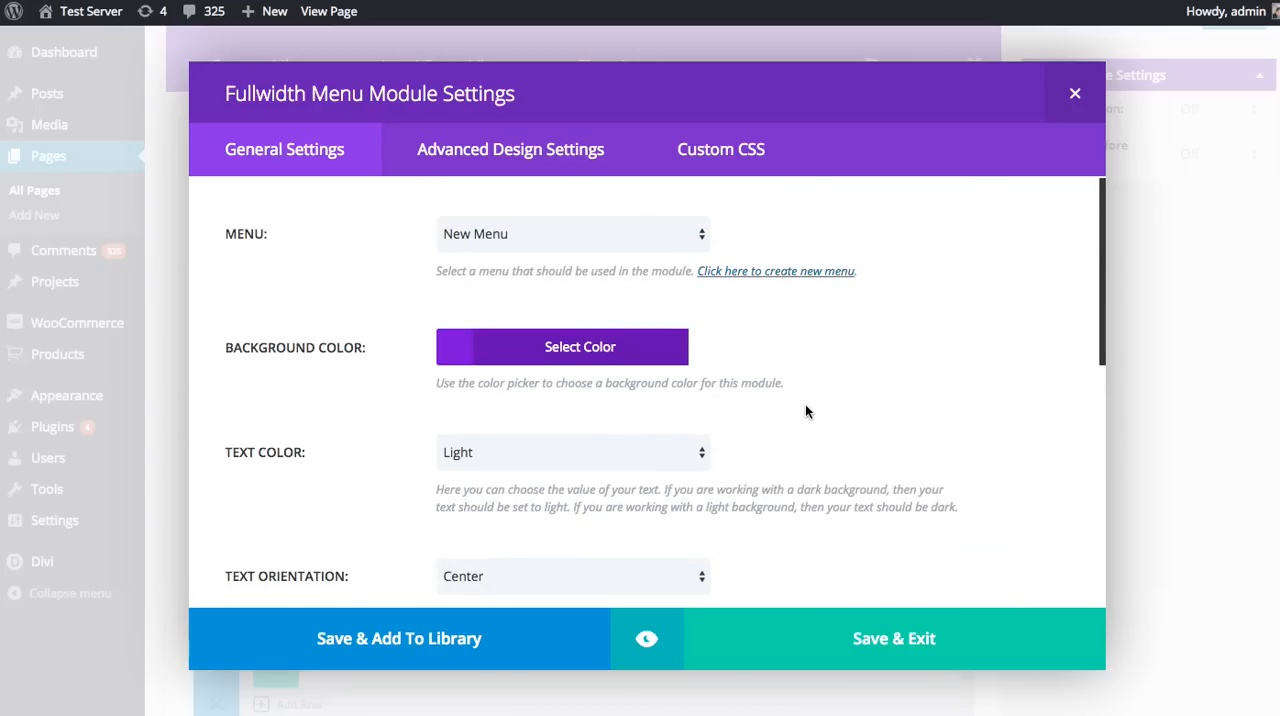
# Step: Preview the Fullwidth Menu module at desktop size, then save the module and update the landing page
pyautogui.click(638, 630)
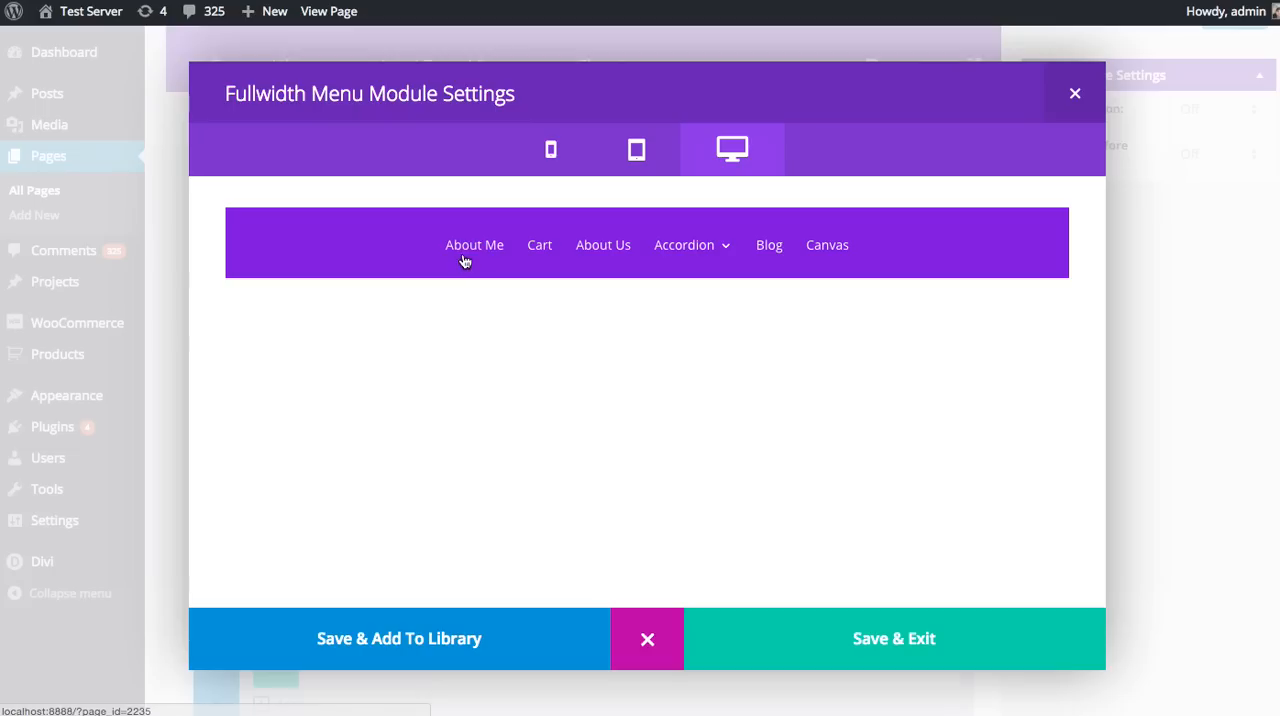
pyautogui.moveTo(692, 250)
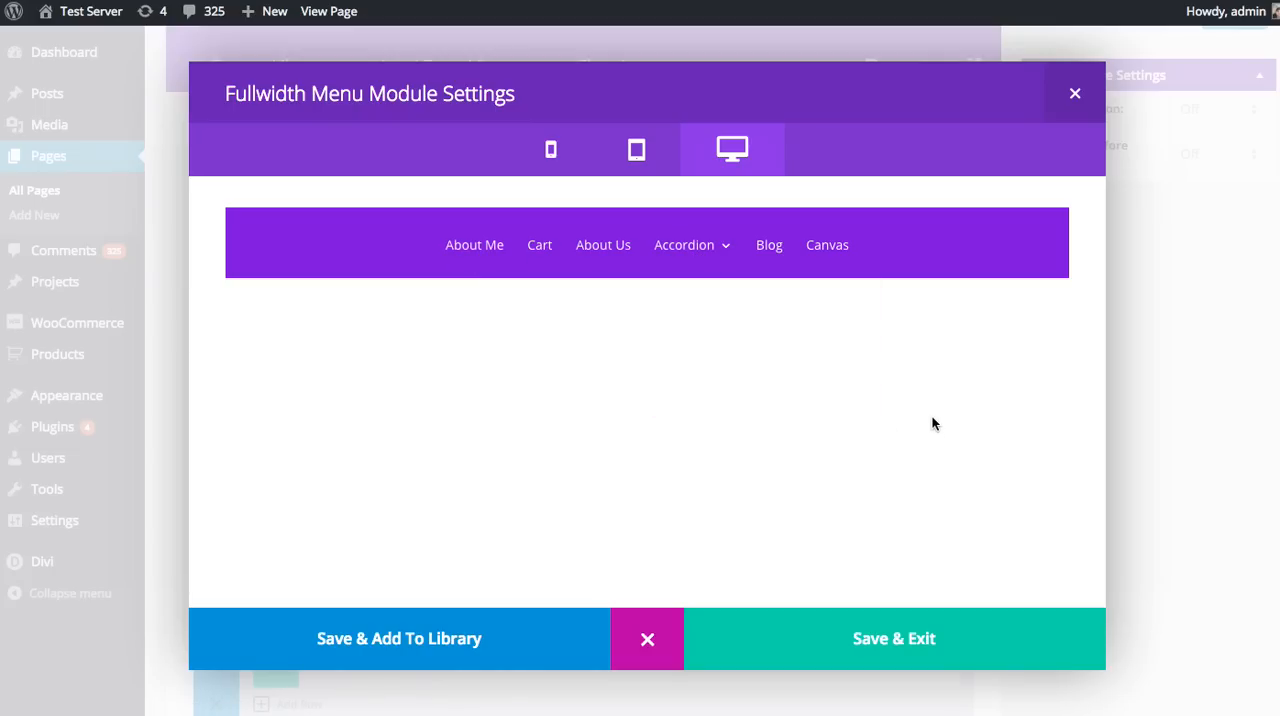
pyautogui.click(840, 650)
pyautogui.scroll(5, 1189, 436)
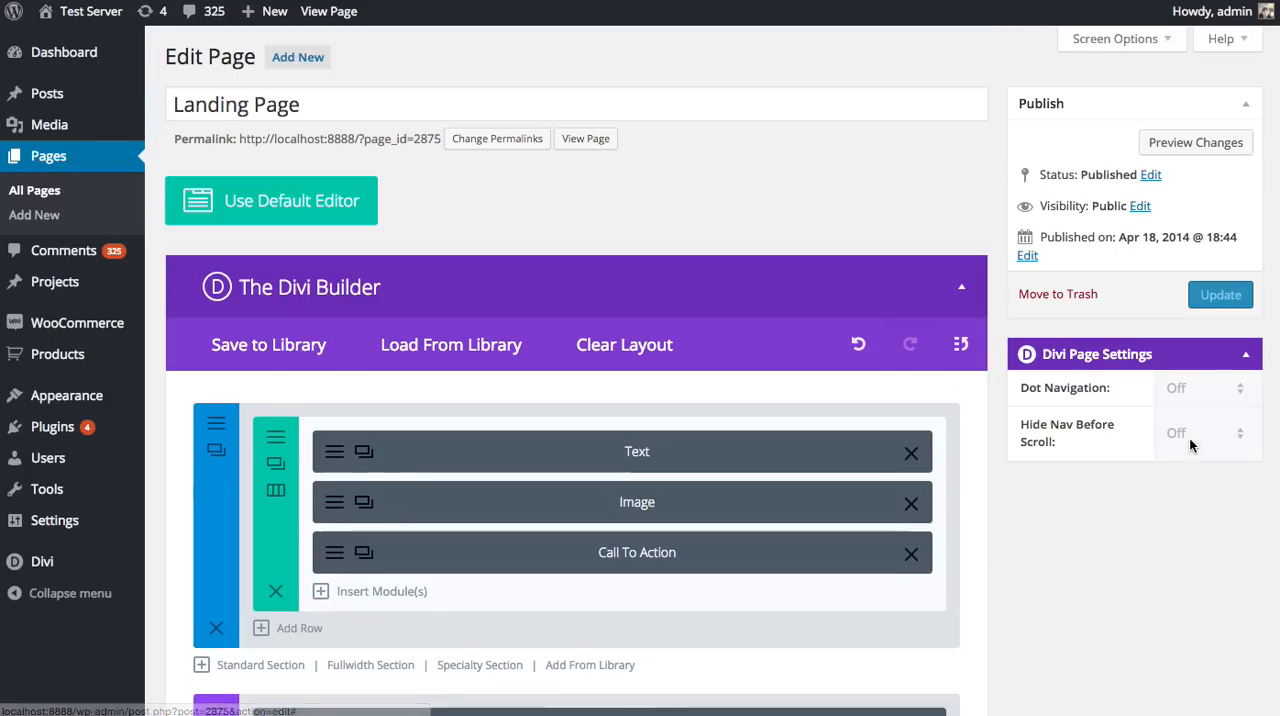
pyautogui.click(1217, 304)
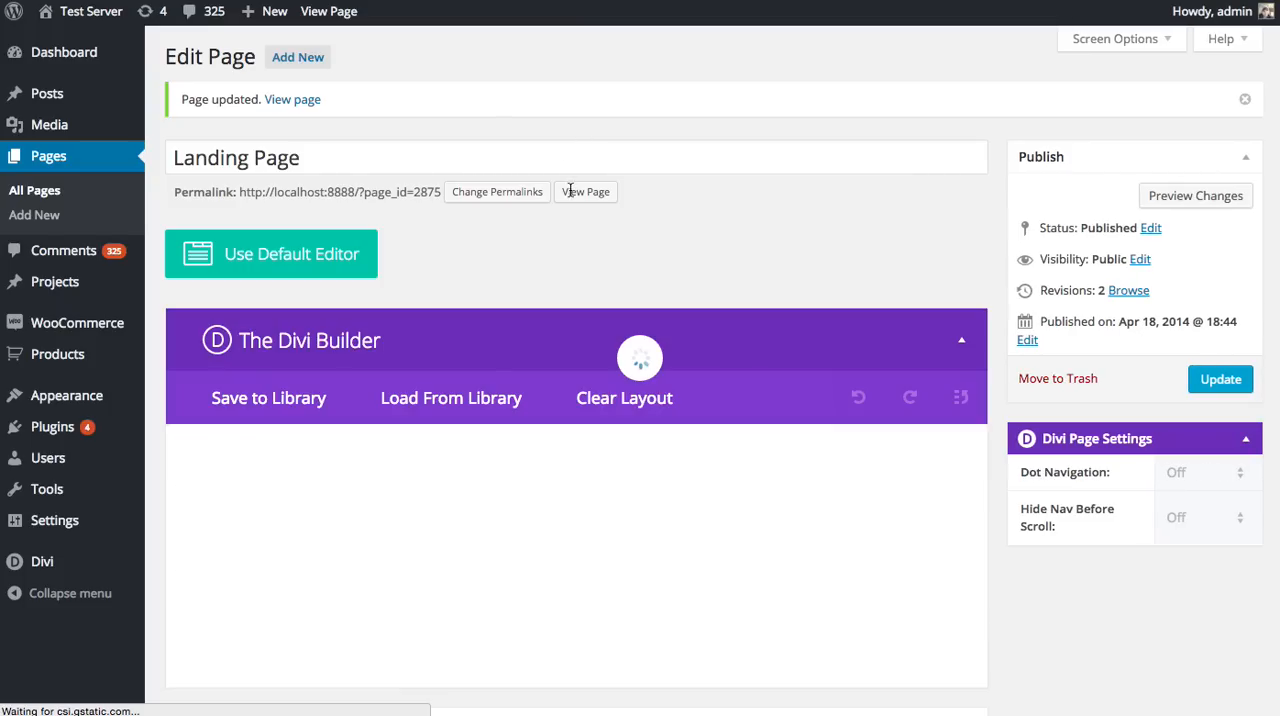
# Step: View the live landing page and examine the fullwidth menu's placement between the first section and the blurbs
pyautogui.click(584, 196)
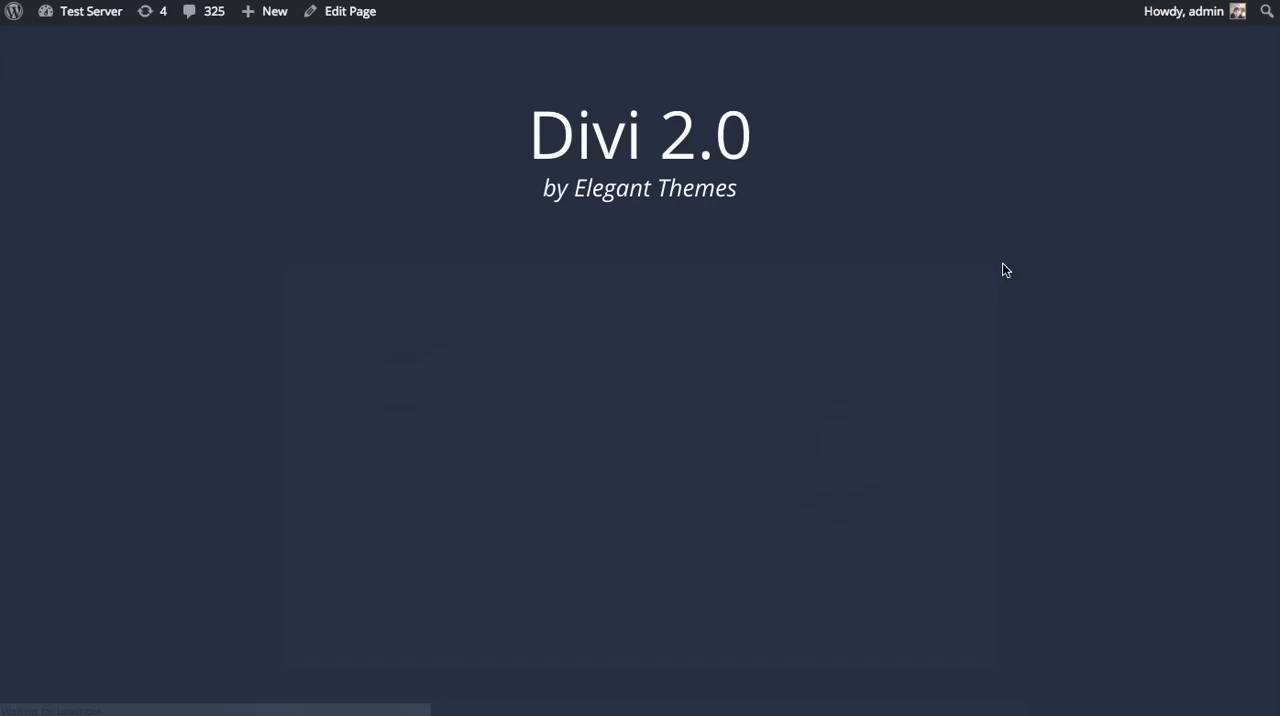
pyautogui.scroll(-8, 1017, 261)
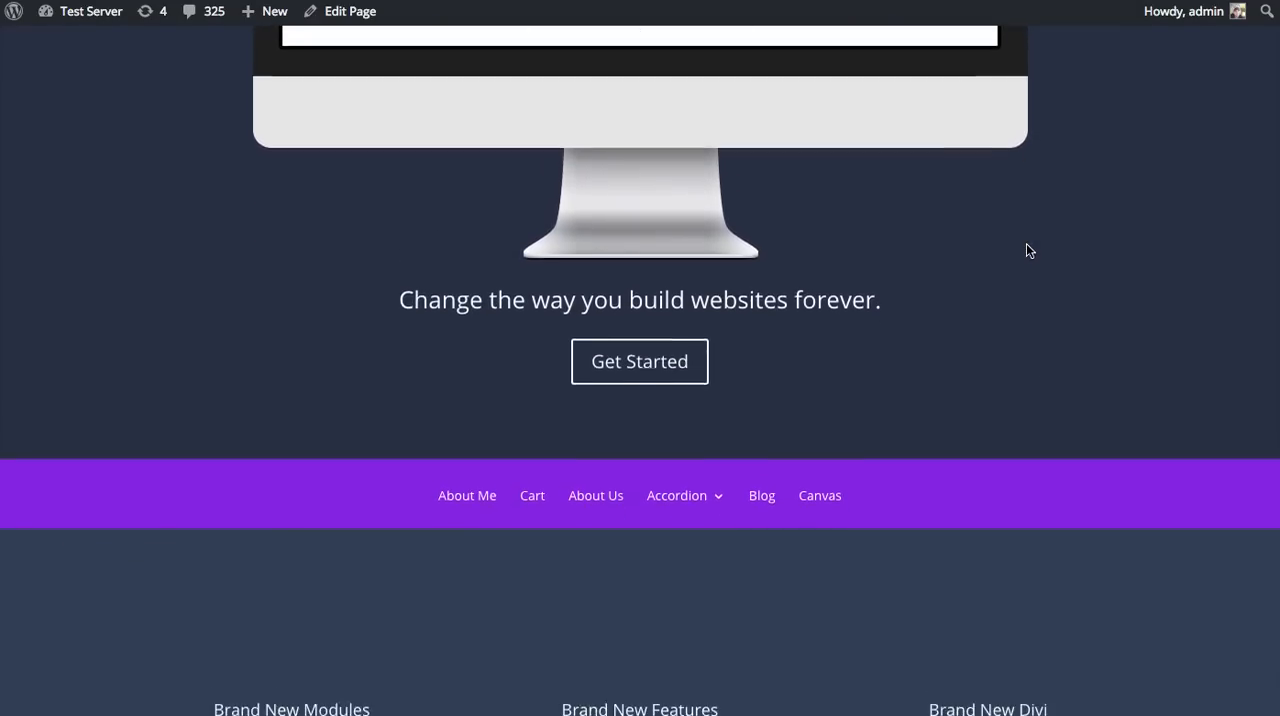
pyautogui.scroll(3, 509, 318)
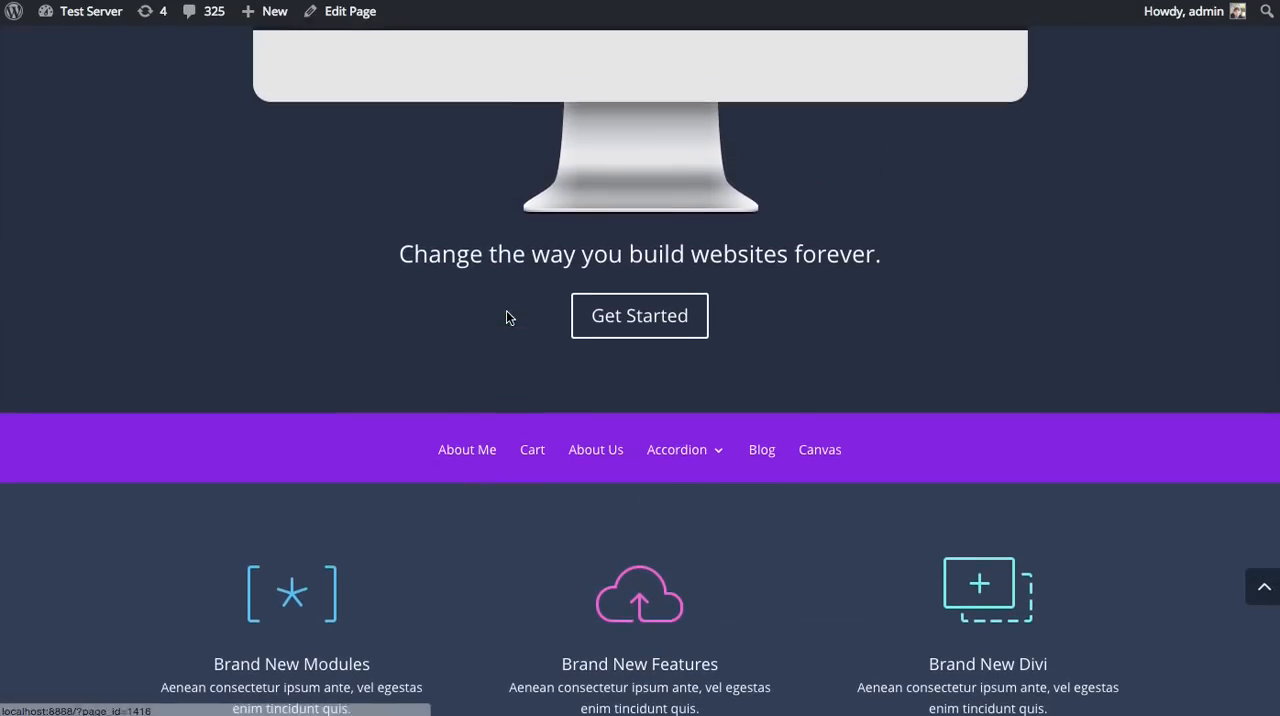
pyautogui.scroll(-3, 537, 291)
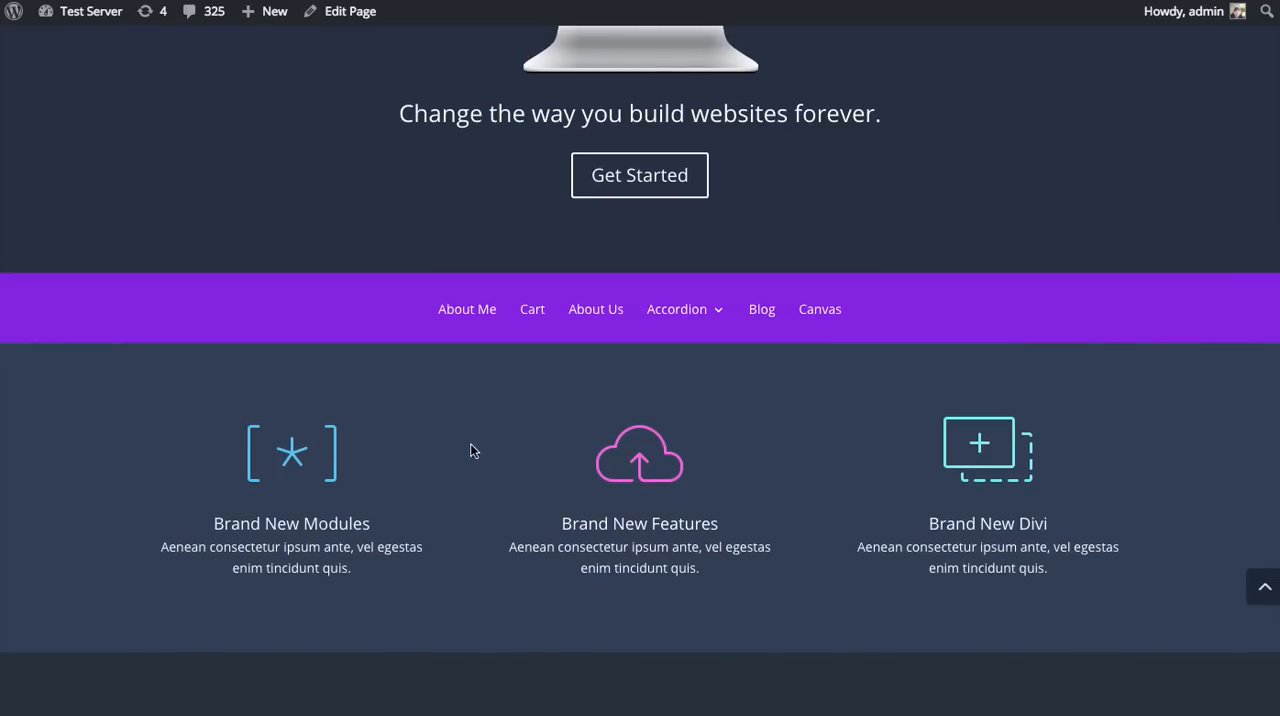
pyautogui.scroll(2, 1095, 368)
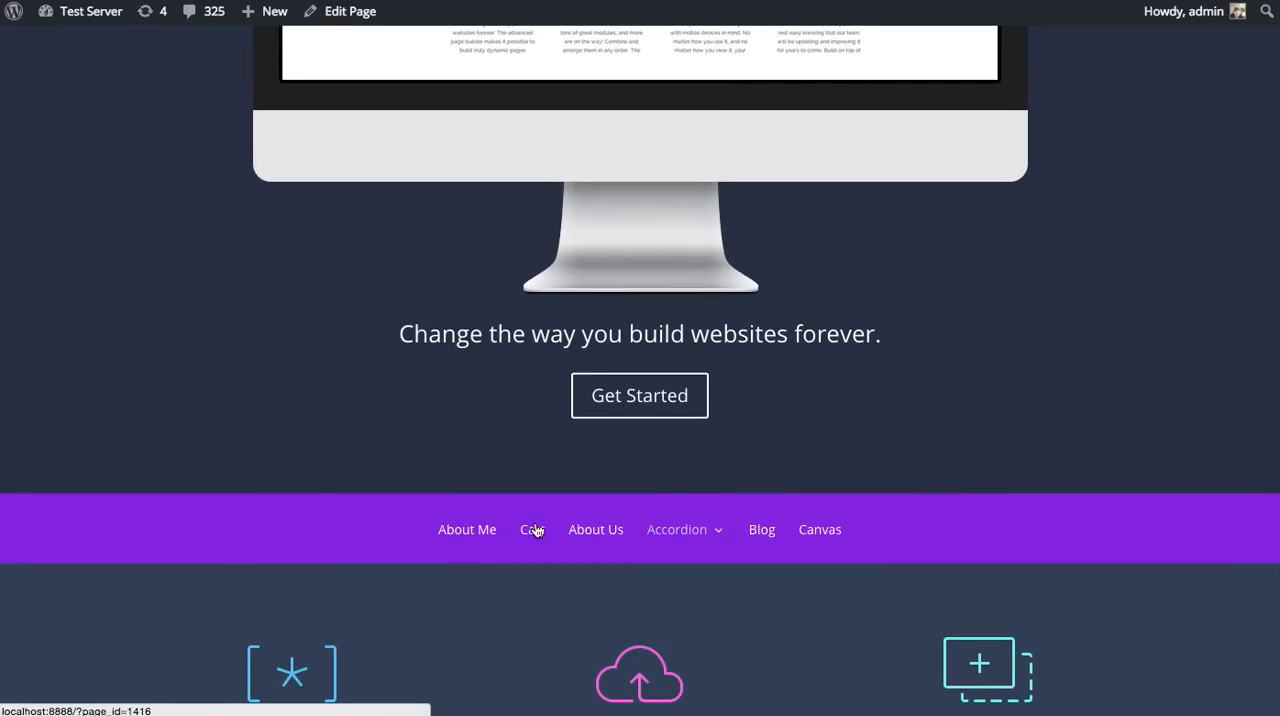
pyautogui.scroll(3, 495, 473)
pyautogui.scroll(2, 495, 474)
pyautogui.scroll(-5, 506, 468)
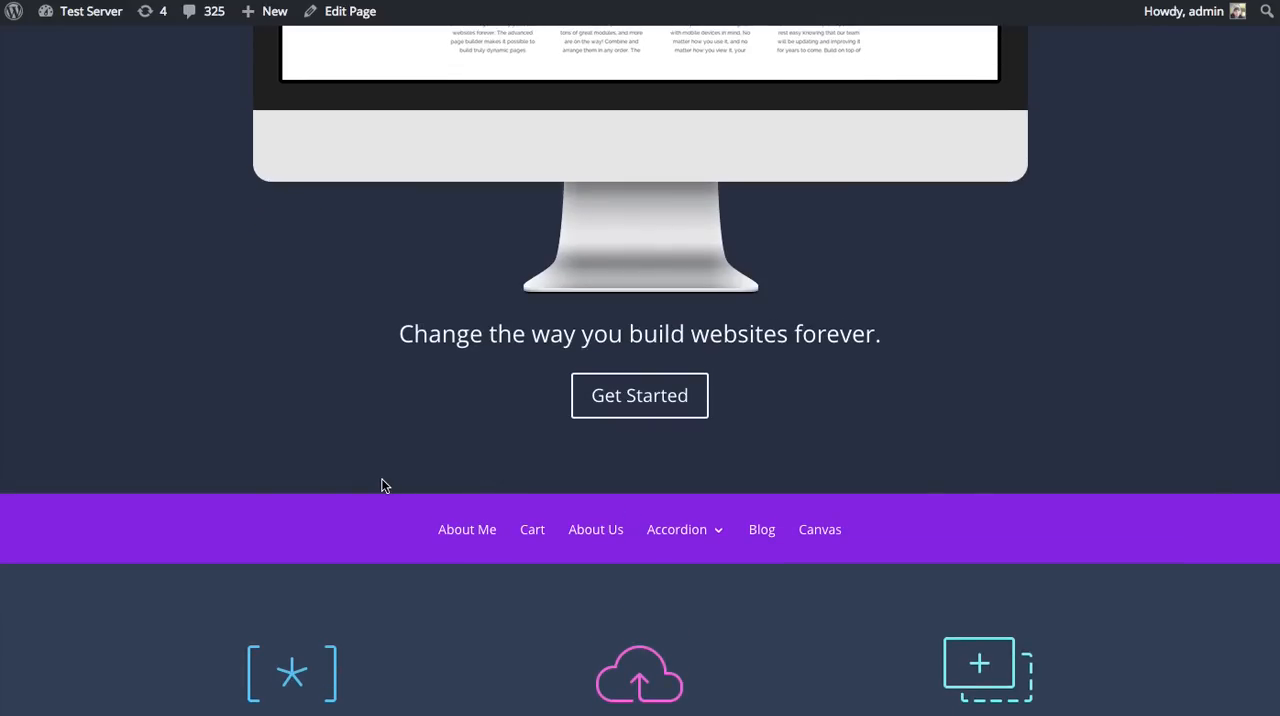
pyautogui.scroll(-2, 380, 487)
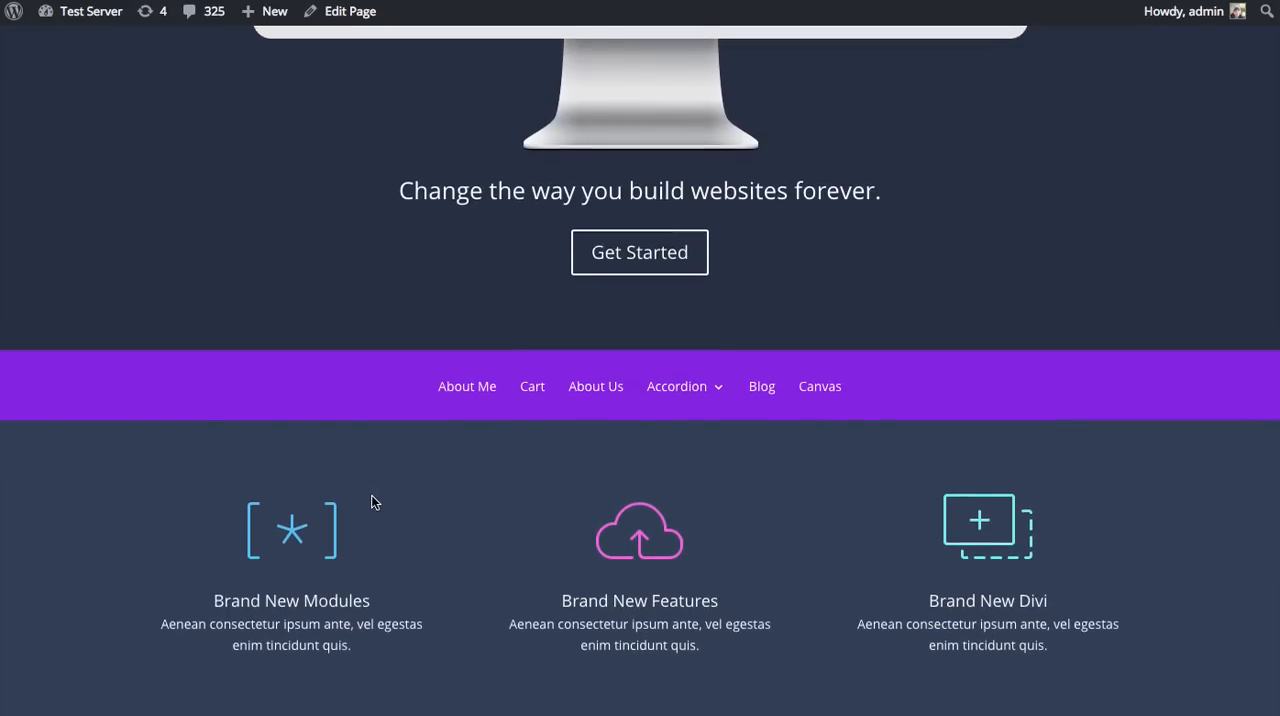
pyautogui.scroll(7, 371, 495)
pyautogui.scroll(-2, 381, 496)
pyautogui.scroll(-5, 383, 503)
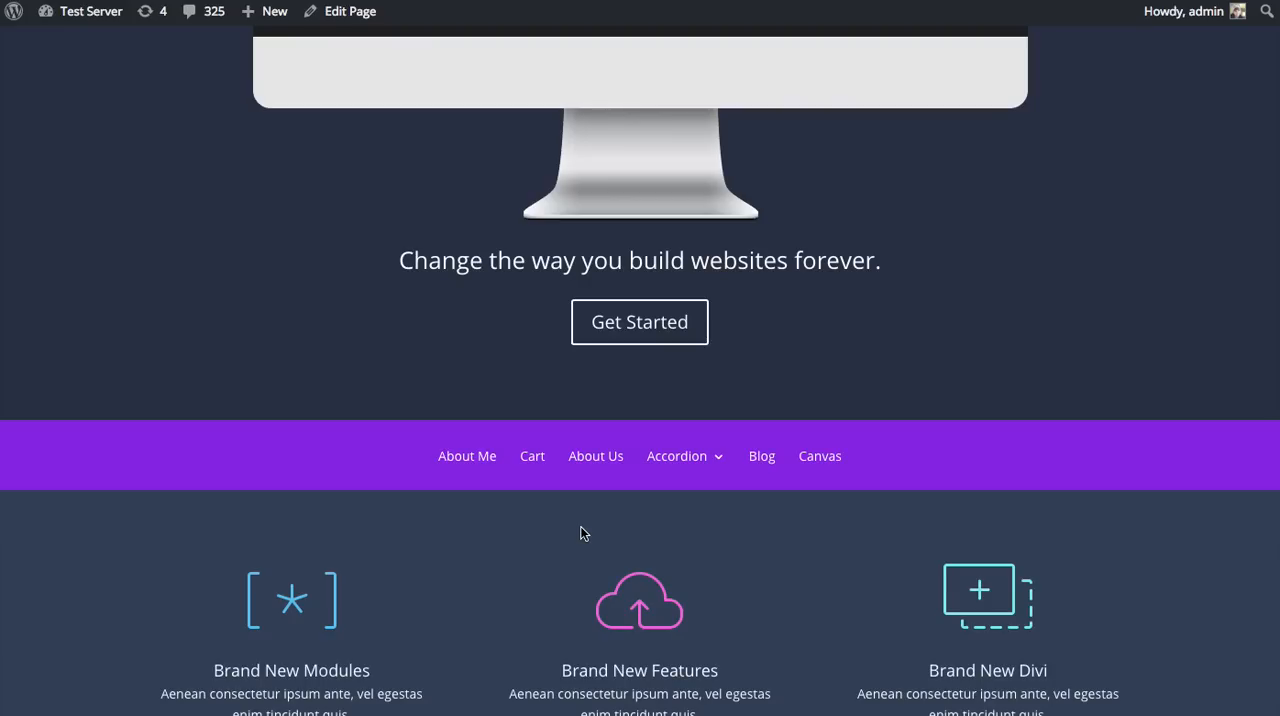
pyautogui.scroll(-2, 687, 520)
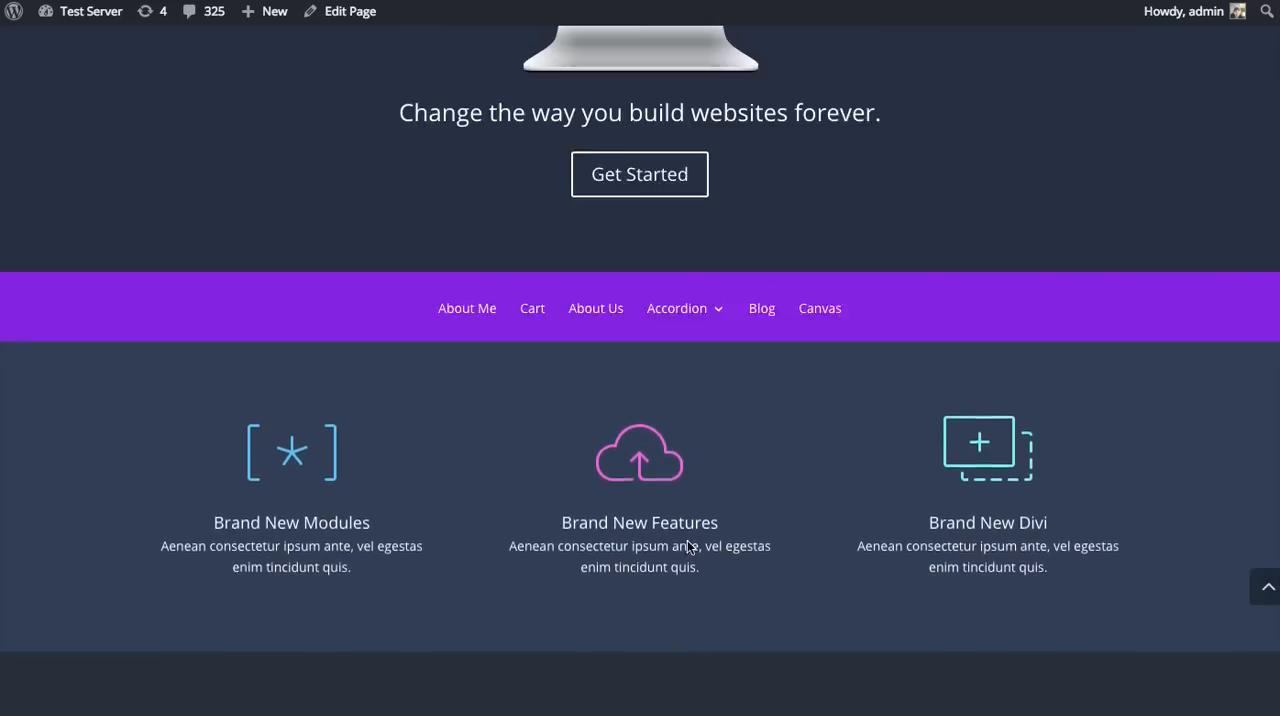
pyautogui.scroll(2, 687, 540)
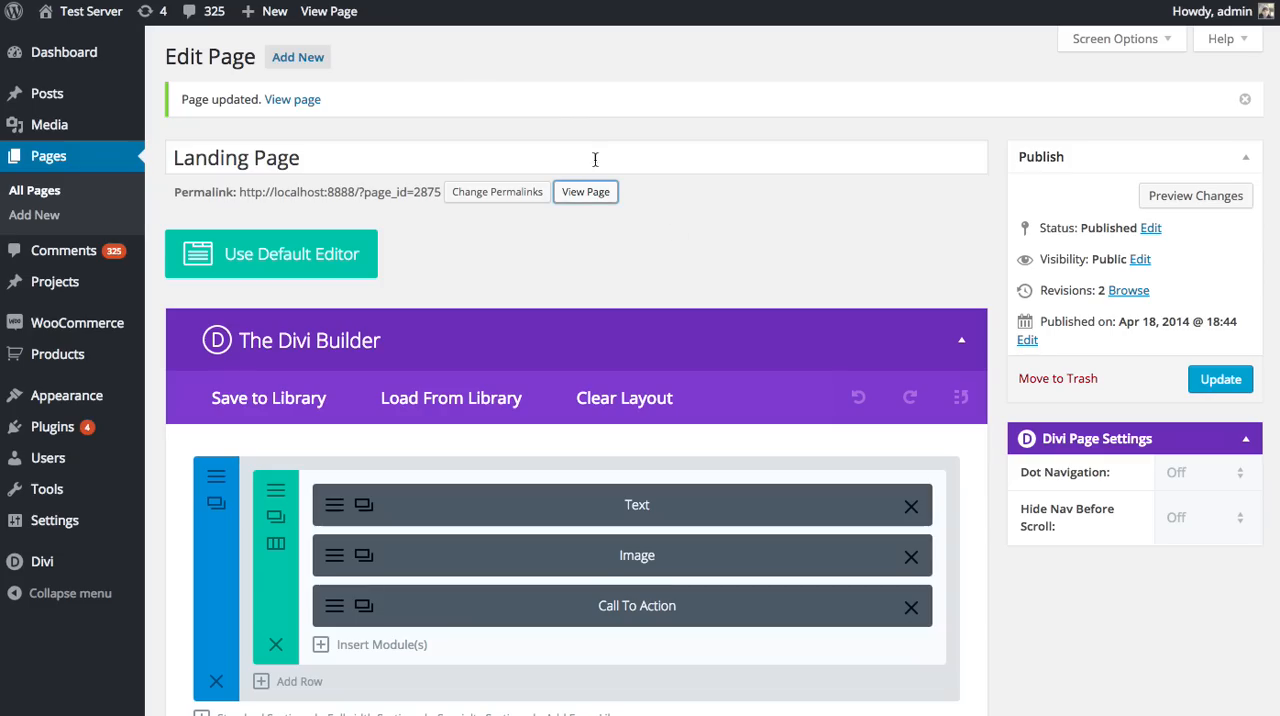
pyautogui.scroll(-6, 1023, 357)
pyautogui.scroll(2, 1024, 341)
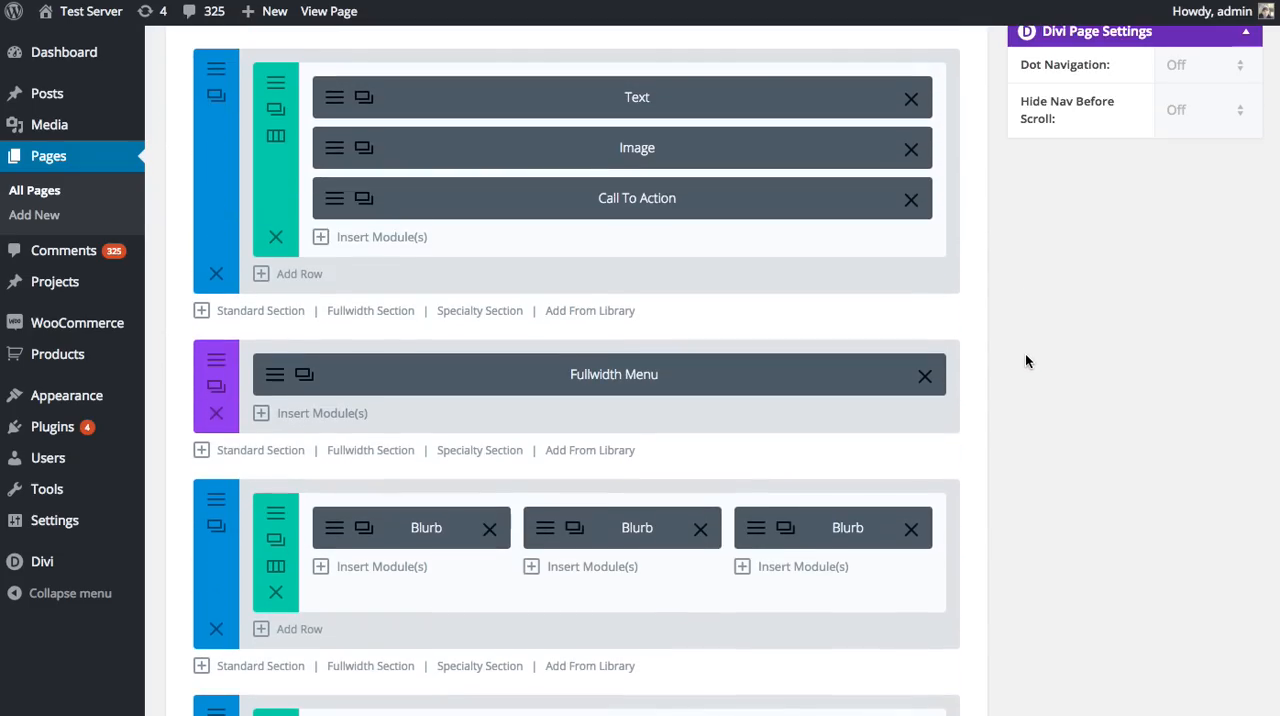
# Step: In the Fullwidth Menu module's advanced design settings, set the menu font to bold, all-caps Arvo and increase the menu font size
pyautogui.moveTo(140, 423)
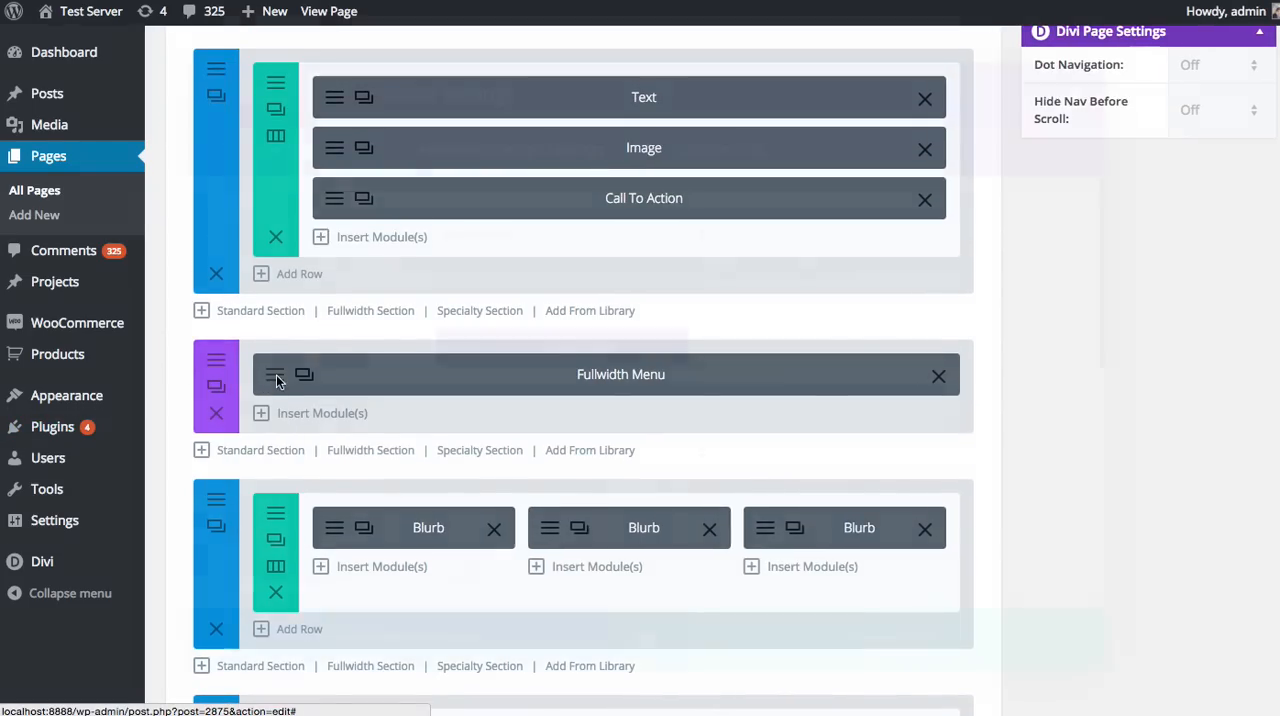
pyautogui.click(275, 376)
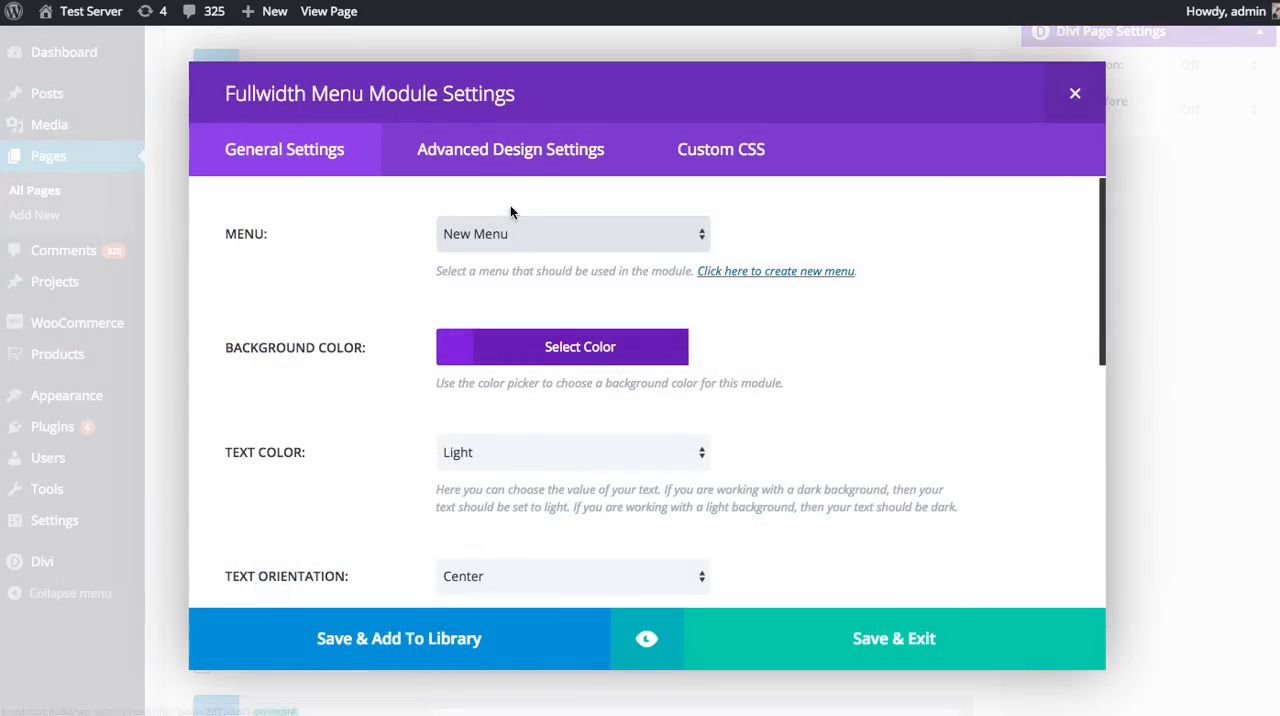
pyautogui.click(546, 146)
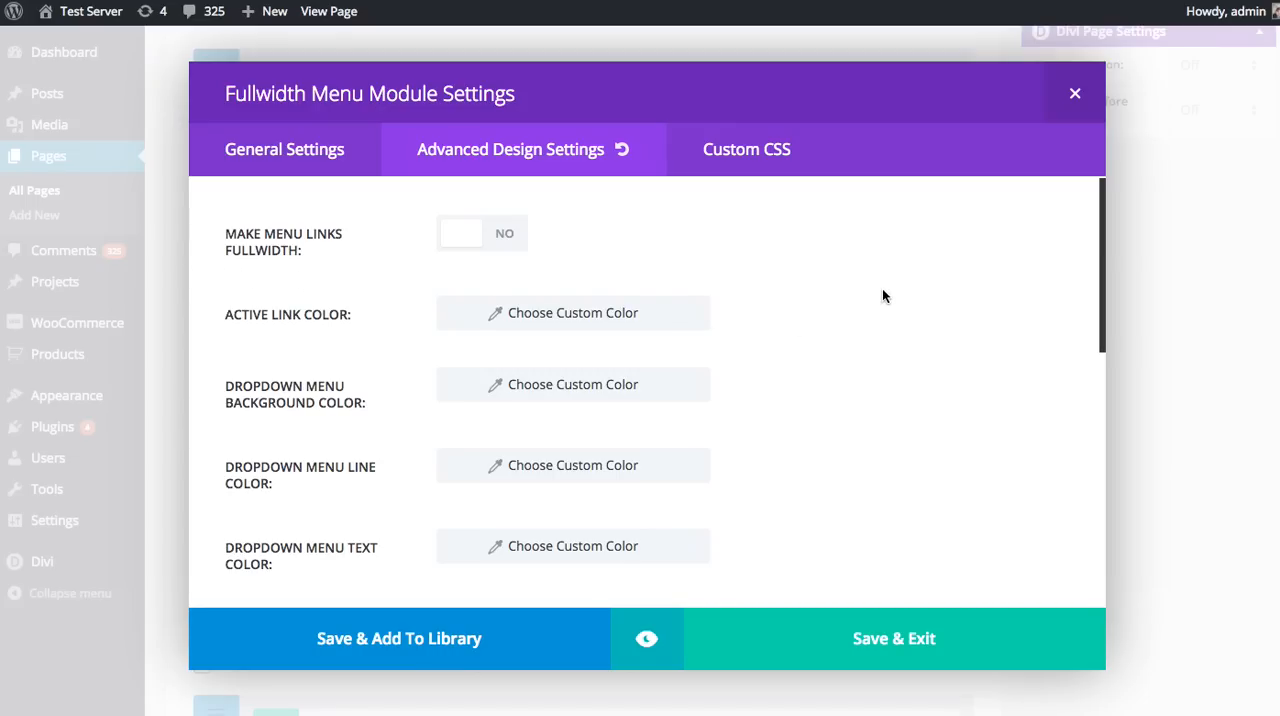
pyautogui.scroll(-10, 885, 300)
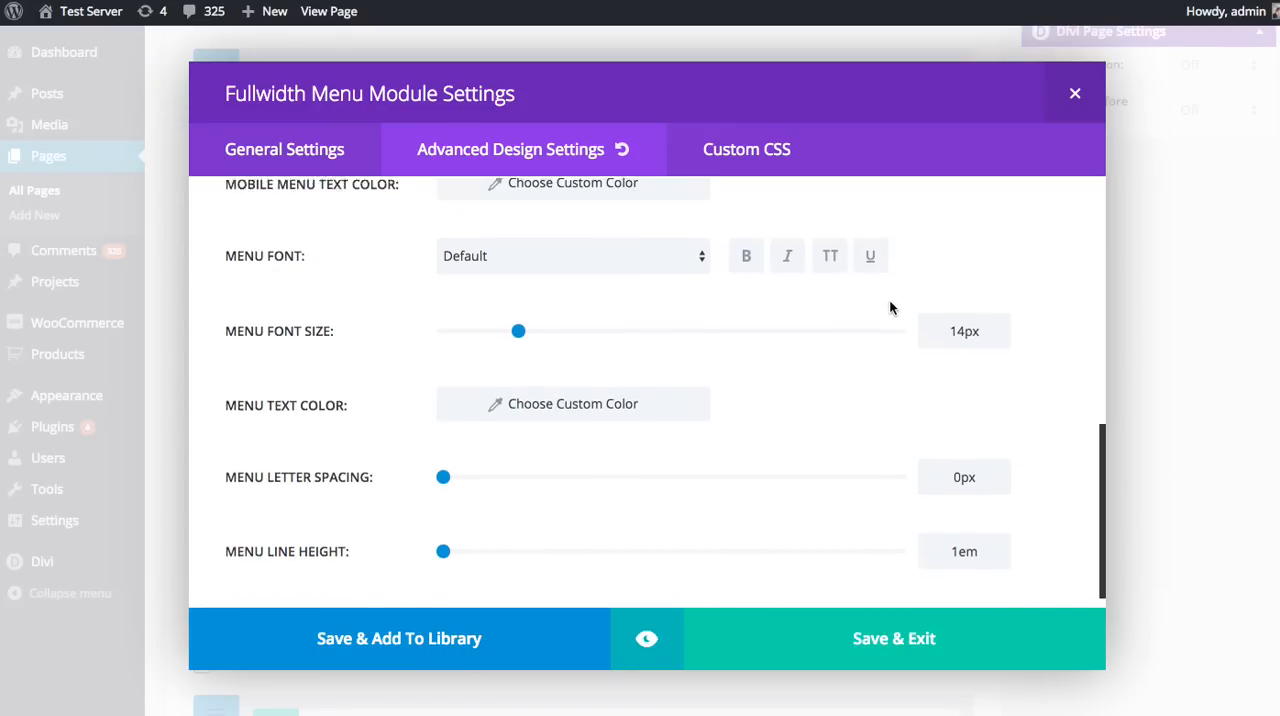
pyautogui.scroll(2, 889, 308)
pyautogui.click(500, 378)
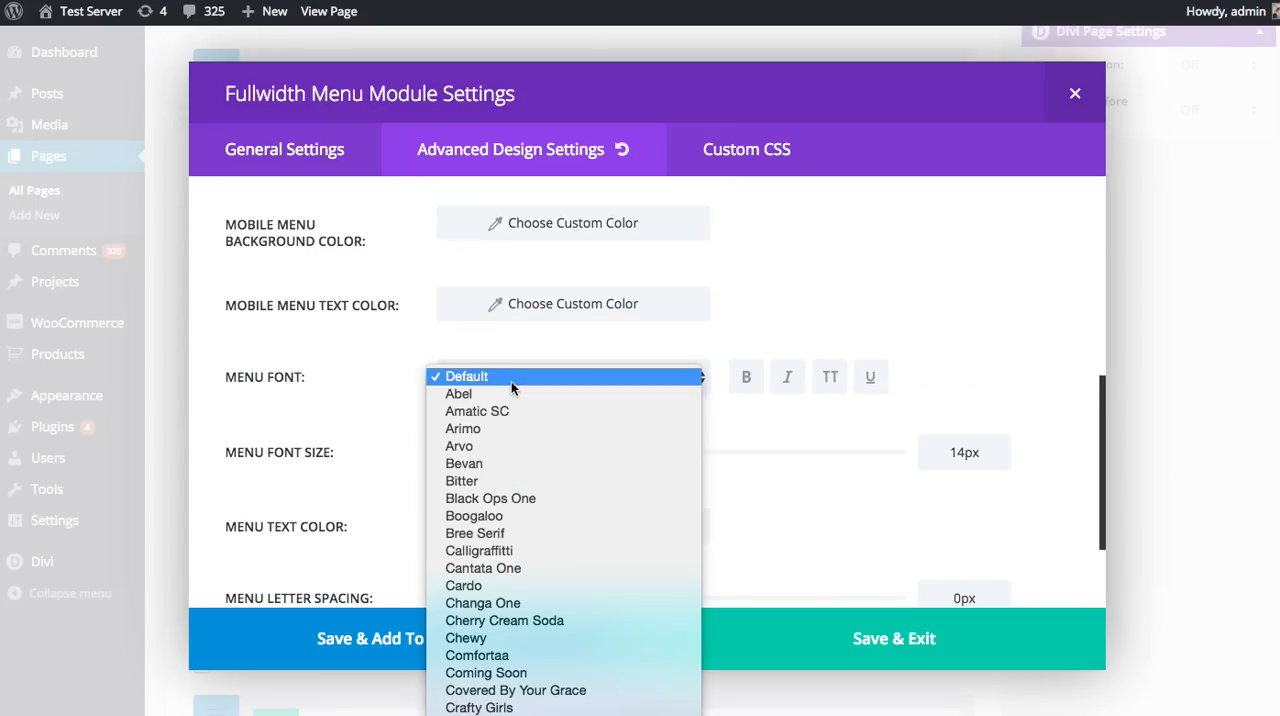
pyautogui.click(482, 452)
pyautogui.click(742, 378)
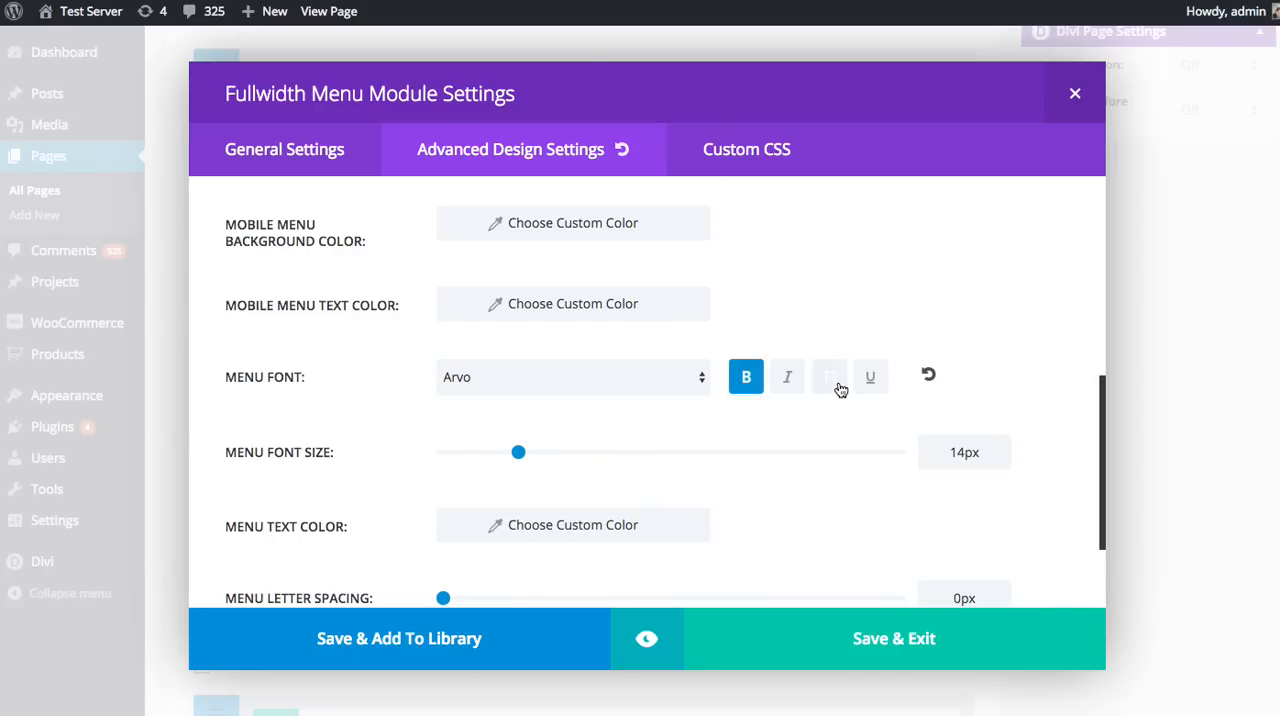
pyautogui.click(841, 388)
pyautogui.click(553, 457)
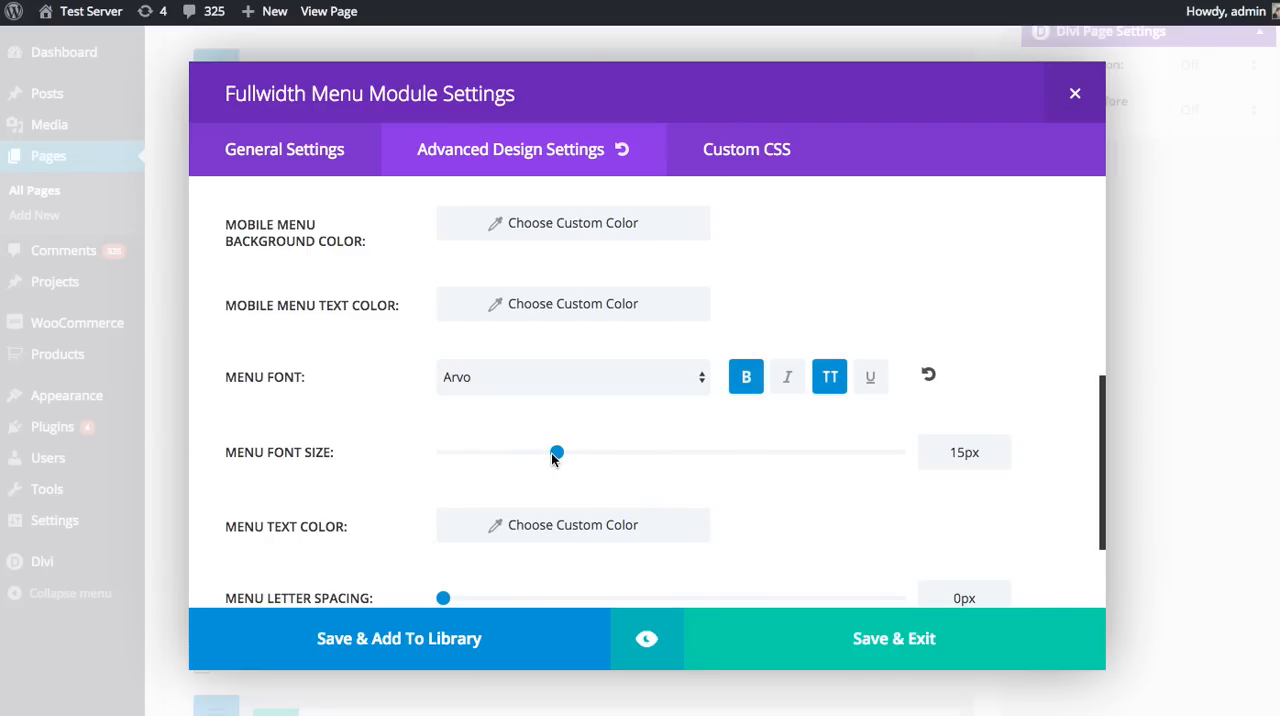
pyautogui.moveTo(552, 458); pyautogui.dragTo(579, 460)
# Step: Preview the Fullwidth Menu module at desktop, tablet and phone sizes, returning to the desktop size
pyautogui.click(647, 641)
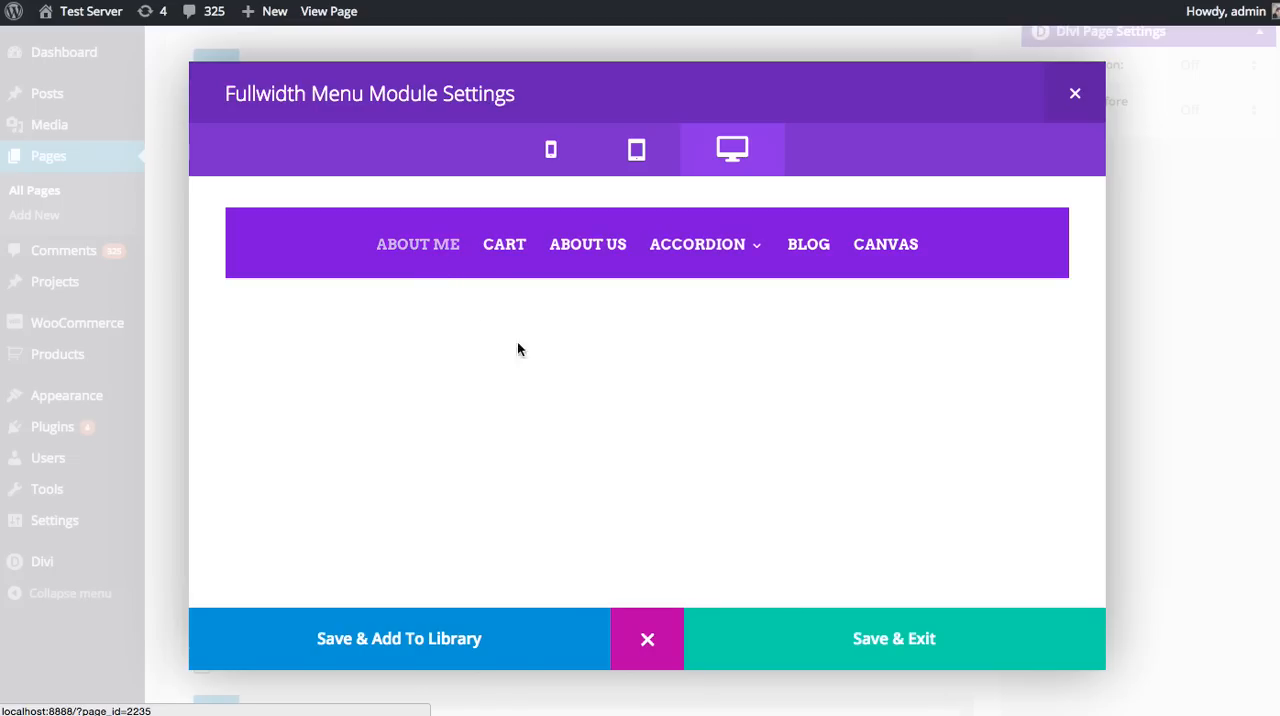
pyautogui.click(638, 151)
pyautogui.click(552, 150)
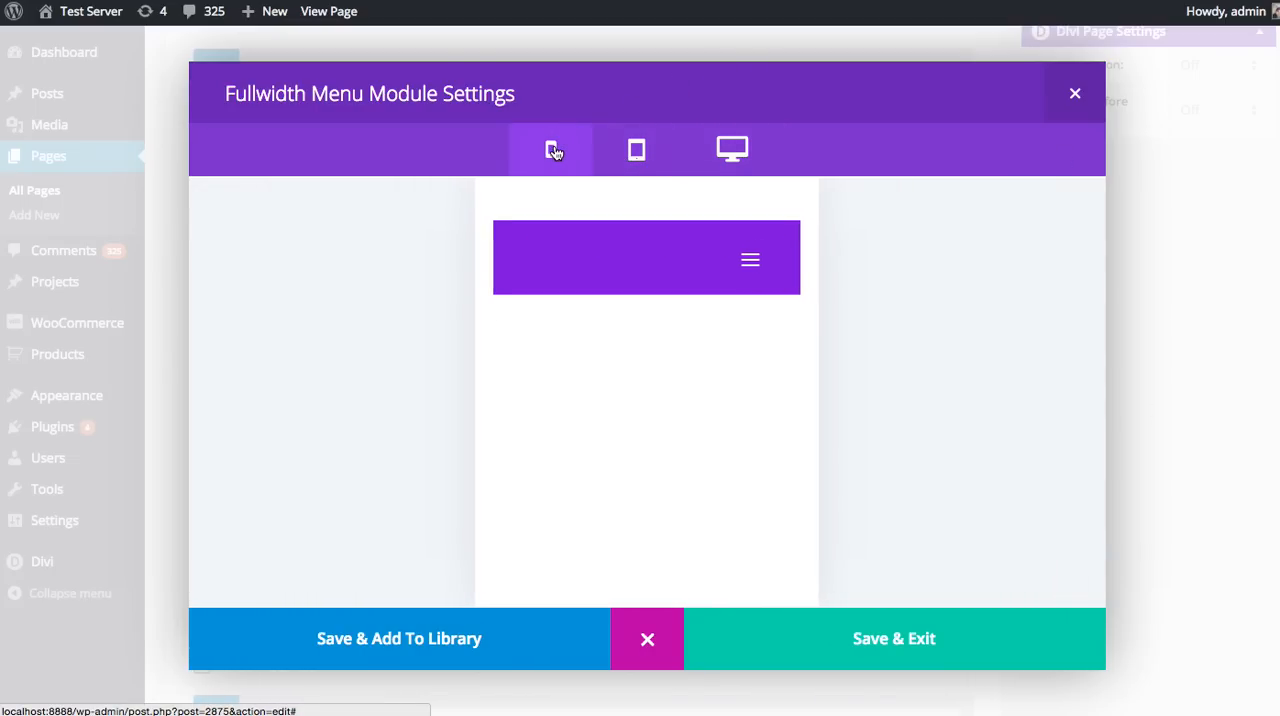
pyautogui.click(640, 151)
pyautogui.click(735, 149)
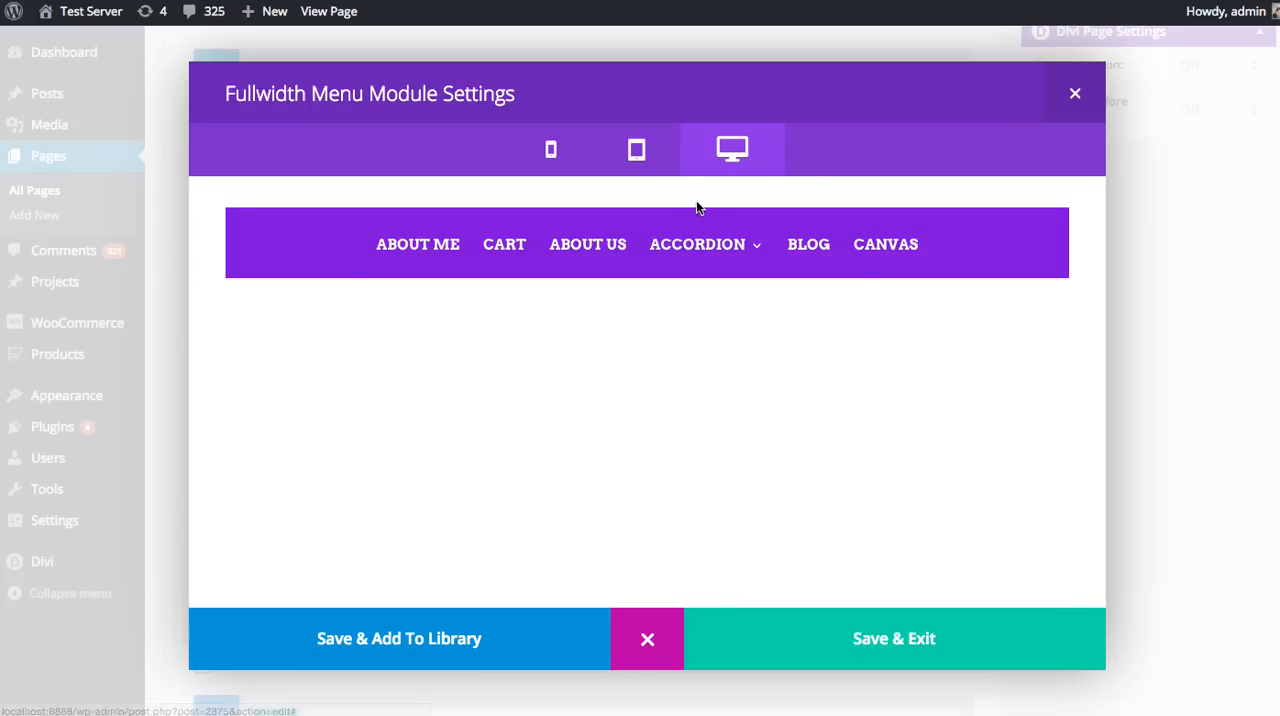
# Step: Expand and collapse the mobile menu in the tablet and phone previews, and return to the module's design settings
pyautogui.click(636, 150)
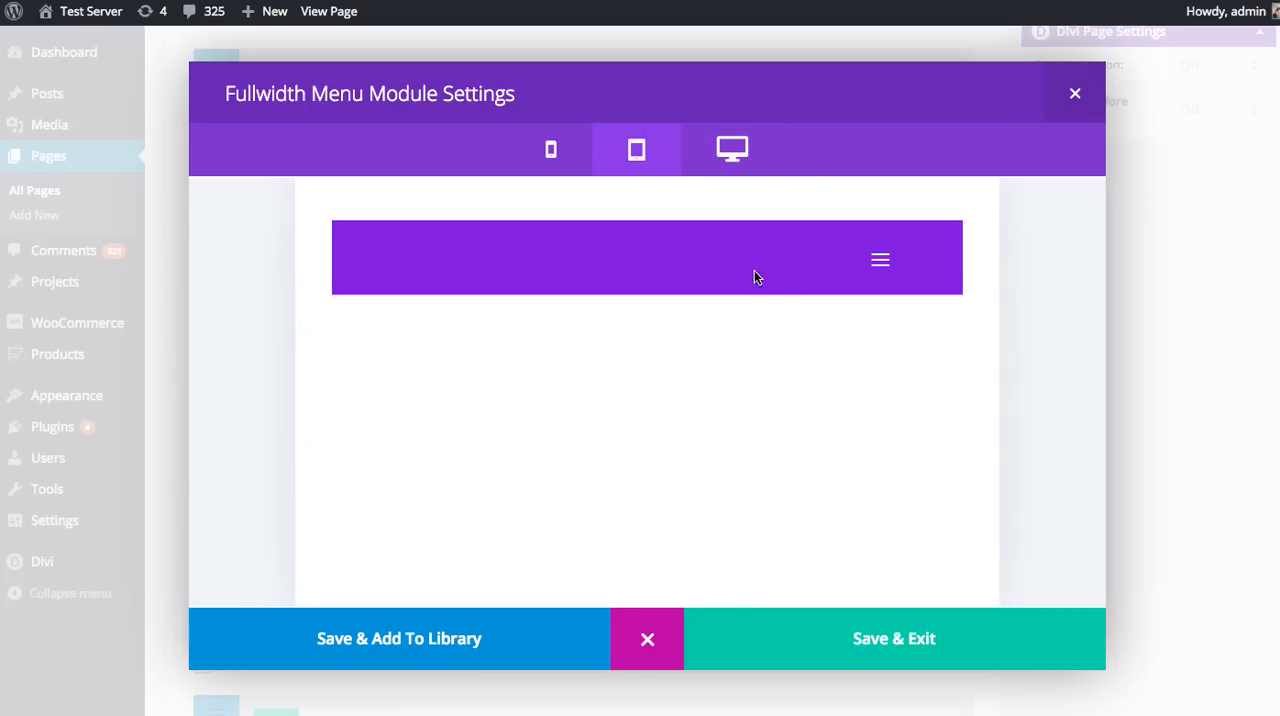
pyautogui.click(882, 264)
pyautogui.click(885, 268)
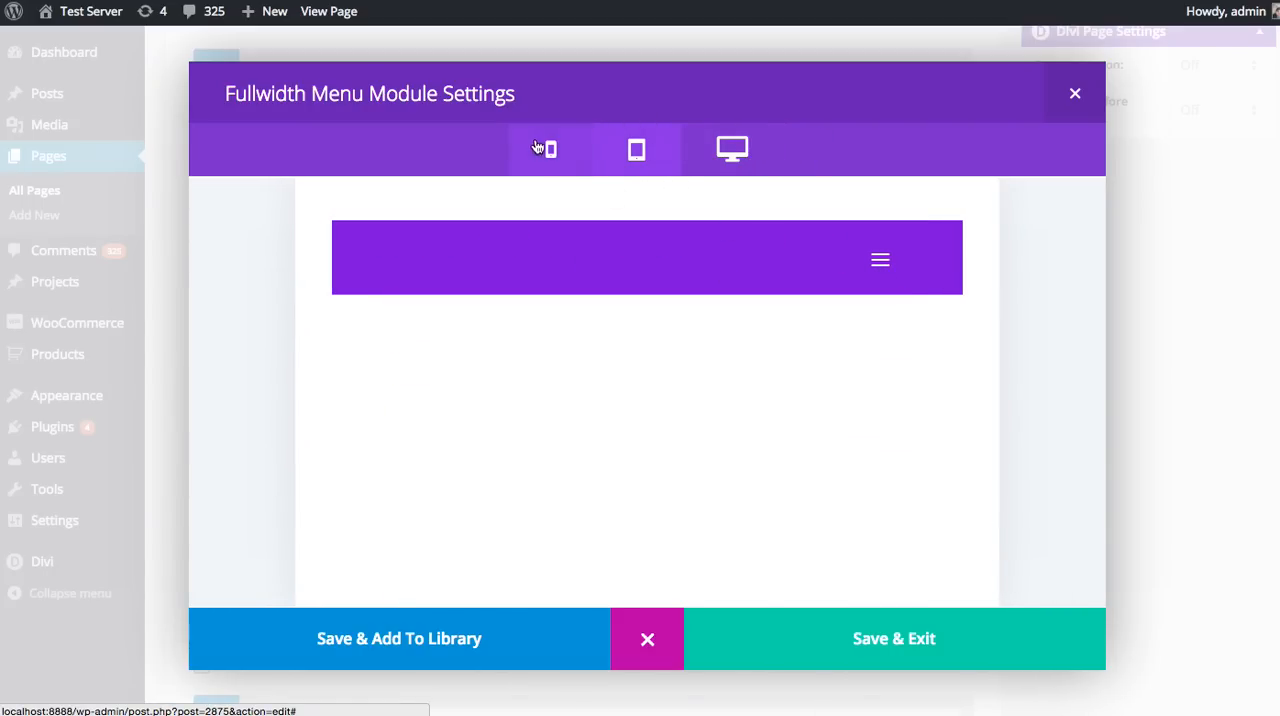
pyautogui.click(551, 150)
pyautogui.click(745, 268)
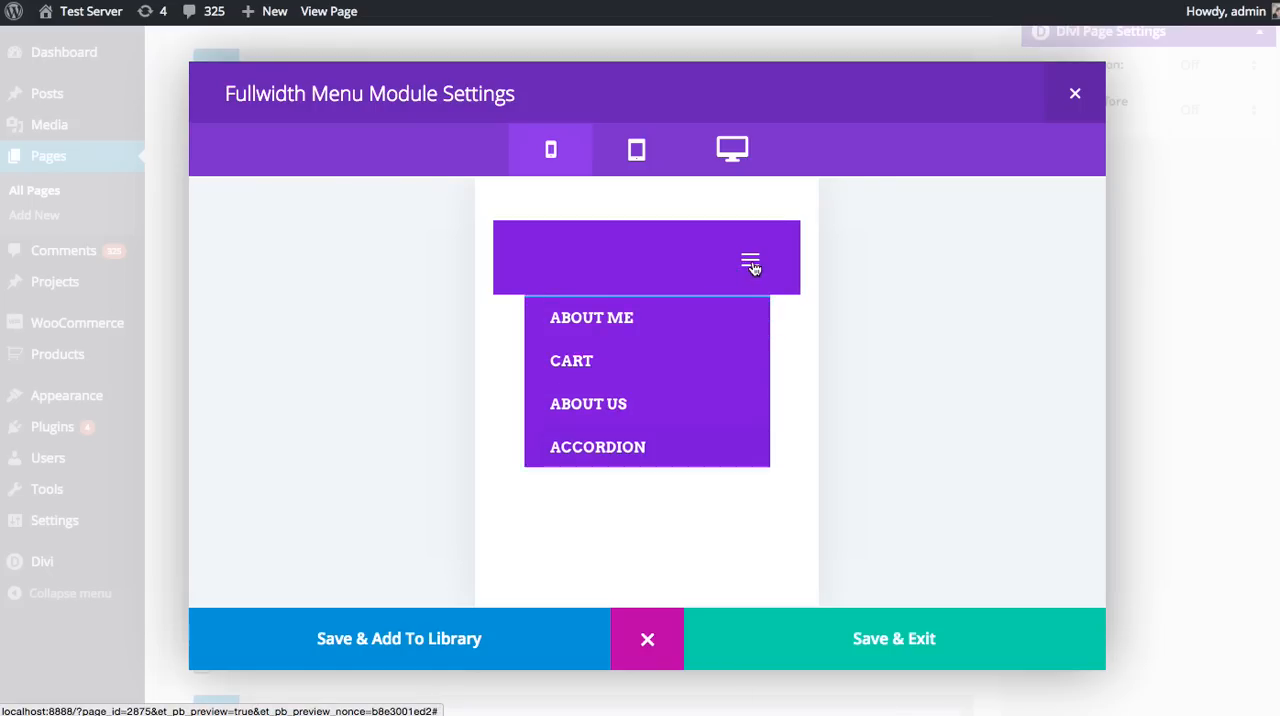
pyautogui.click(749, 266)
pyautogui.click(650, 643)
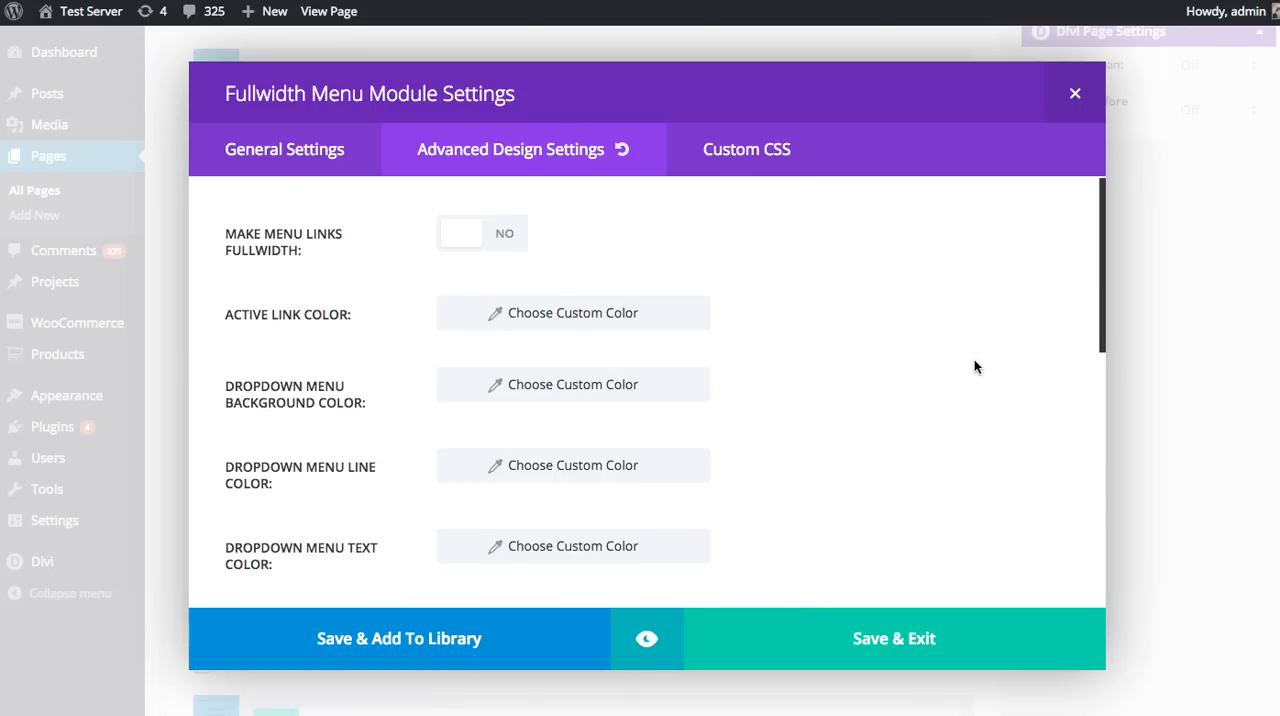